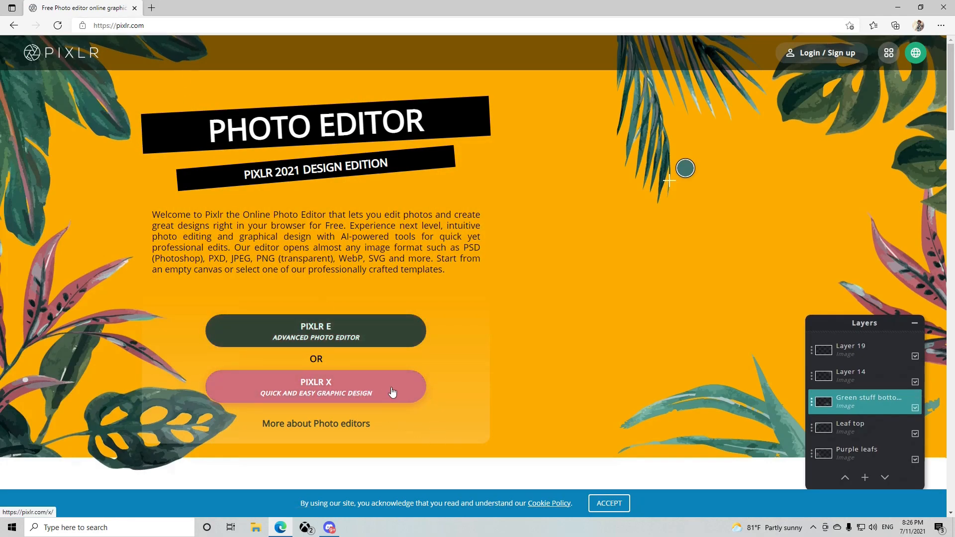
Open the Pixlr X quick graphic design editor and look over its latest projects and templates
{"action": "left_click", "coordinate": [332, 395]}
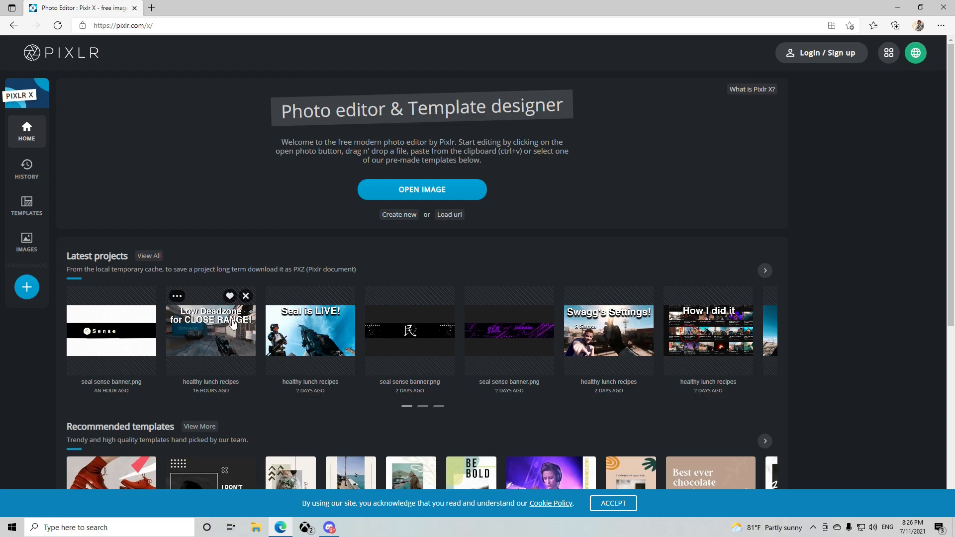
{"action": "left_click", "coordinate": [178, 297]}
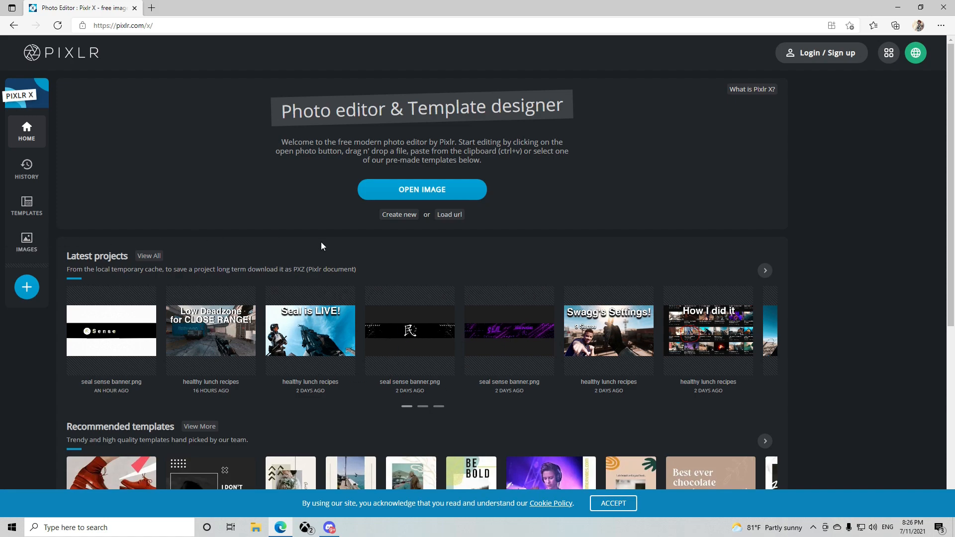
{"action": "scroll", "coordinate": [278, 299], "scroll_direction": "down", "scroll_amount": 5}
{"action": "scroll", "coordinate": [155, 264], "scroll_direction": "up", "scroll_amount": 5}
Open a gameplay screenshot from the Call of Duty Modern Warfare 2019 folder in Videos
{"action": "left_click", "coordinate": [31, 290]}
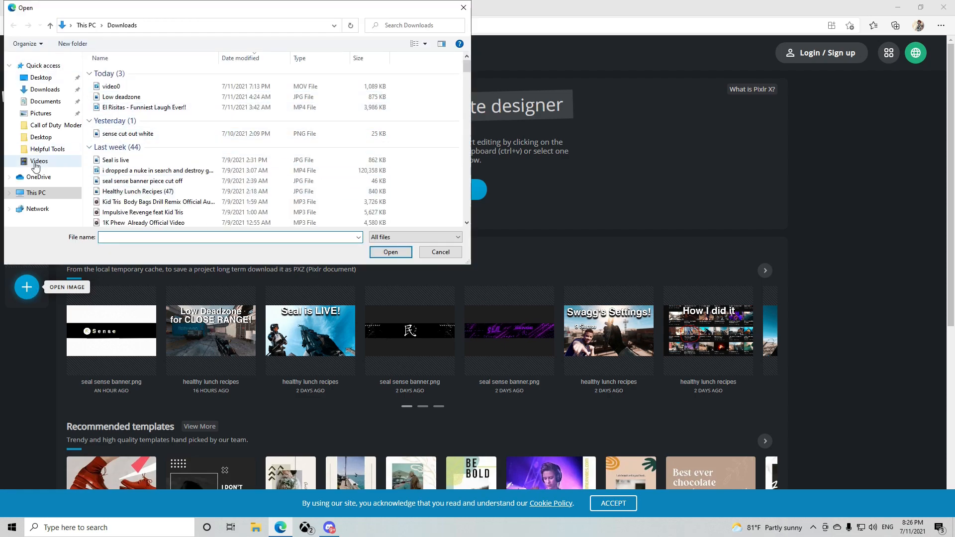
{"action": "left_click", "coordinate": [36, 162]}
{"action": "double_click", "coordinate": [169, 97]}
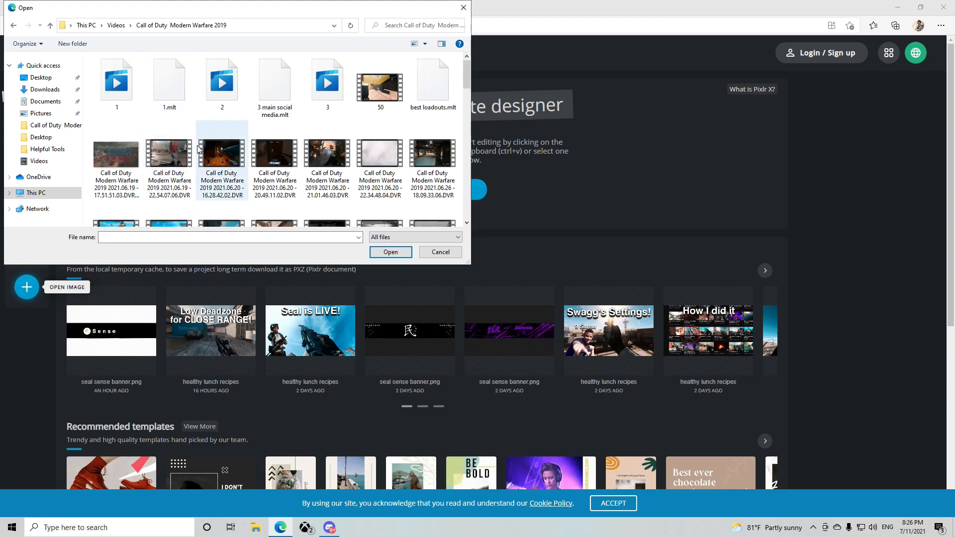
{"action": "scroll", "coordinate": [197, 143], "scroll_direction": "down", "scroll_amount": 1}
{"action": "scroll", "coordinate": [197, 143], "scroll_direction": "down", "scroll_amount": 5}
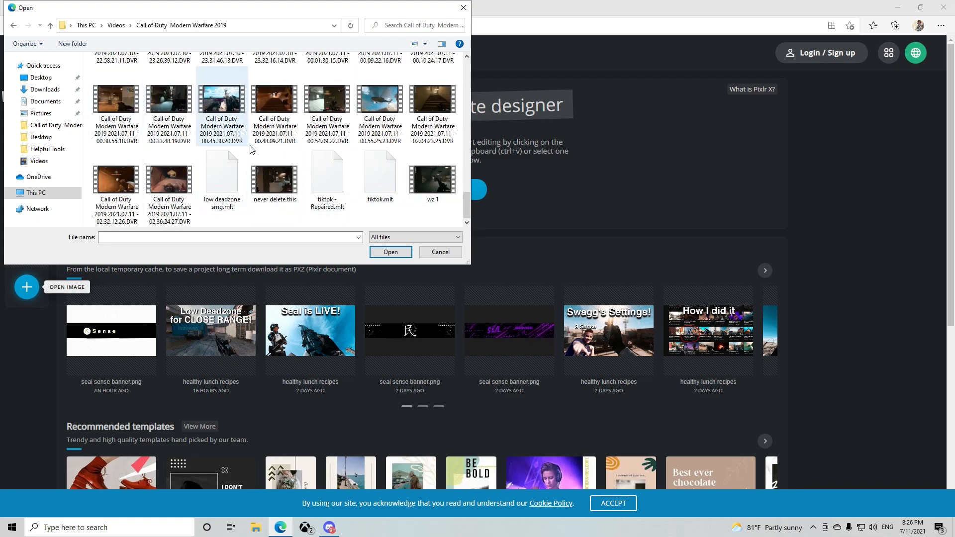
{"action": "scroll", "coordinate": [213, 188], "scroll_direction": "up", "scroll_amount": 1}
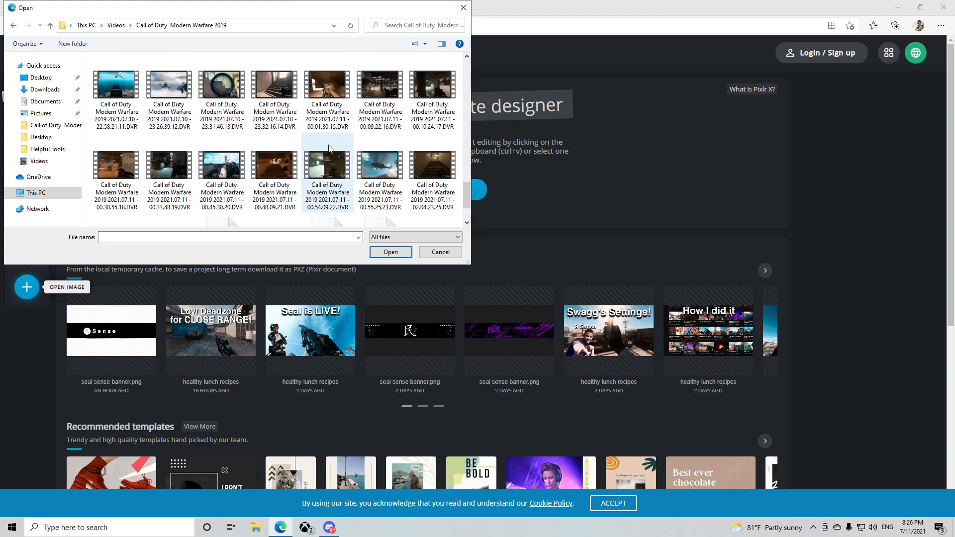
{"action": "scroll", "coordinate": [328, 168], "scroll_direction": "up", "scroll_amount": 2}
{"action": "double_click", "coordinate": [166, 199]}
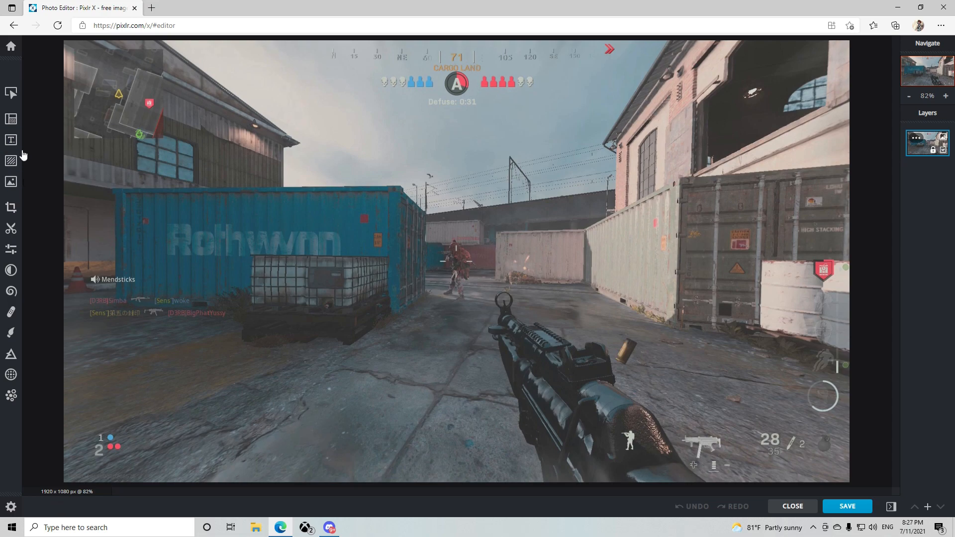
Resize the canvas to 1280 px wide and 720 px high, keeping the centre anchor point
{"action": "left_click", "coordinate": [11, 119]}
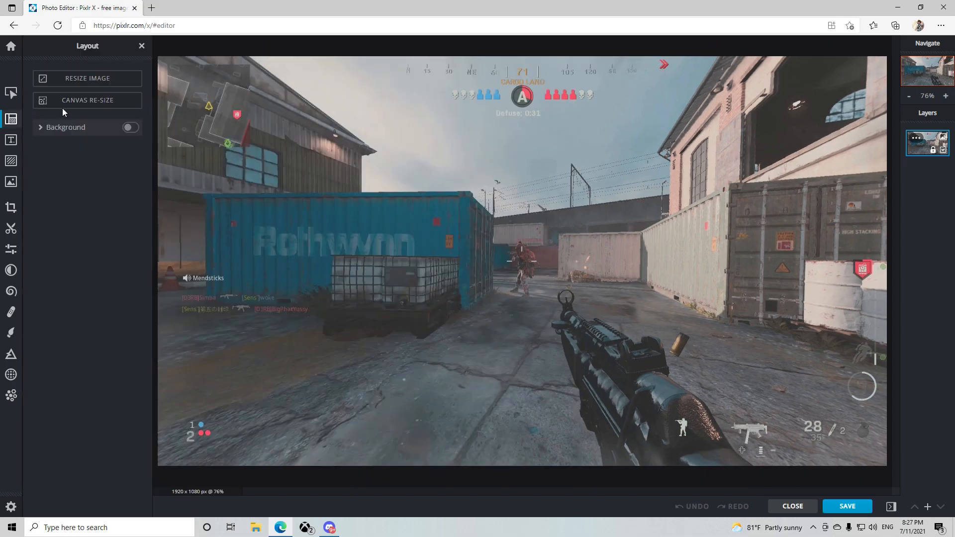
{"action": "left_click", "coordinate": [119, 109]}
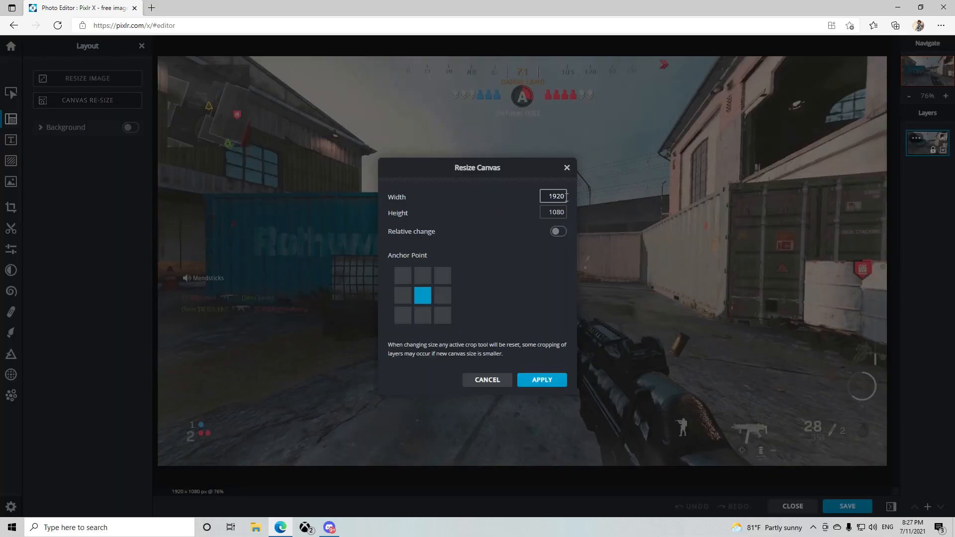
{"action": "type", "text": "1280"}
{"action": "key", "text": "Tab"}
{"action": "type", "text": "720"}
{"action": "left_click", "coordinate": [548, 385]}
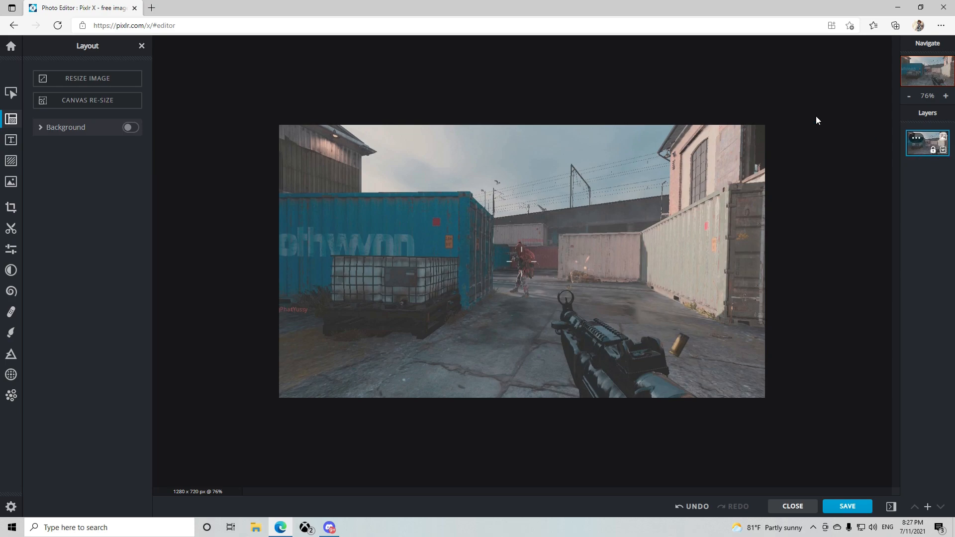
Unlock the background image layer and scale and reposition it so the whole screenshot fills the canvas
{"action": "left_click", "coordinate": [12, 92]}
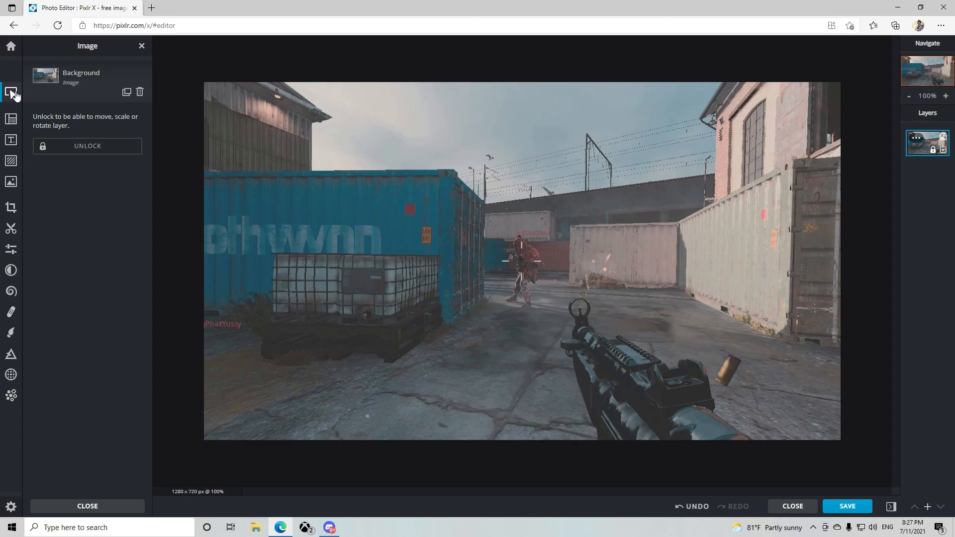
{"action": "left_click", "coordinate": [92, 147]}
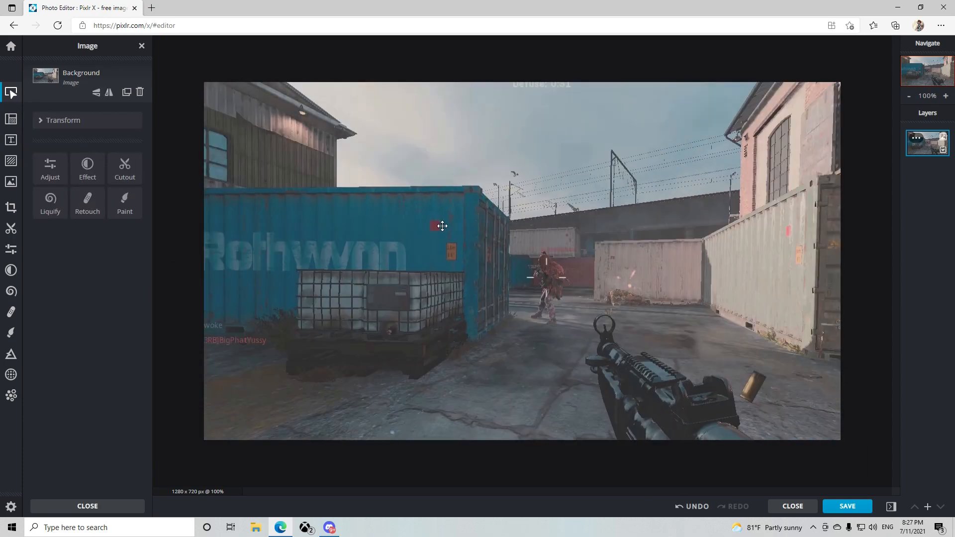
{"action": "left_click_drag", "start_coordinate": [442, 226], "coordinate": [602, 283]}
{"action": "left_click_drag", "start_coordinate": [318, 147], "coordinate": [309, 164]}
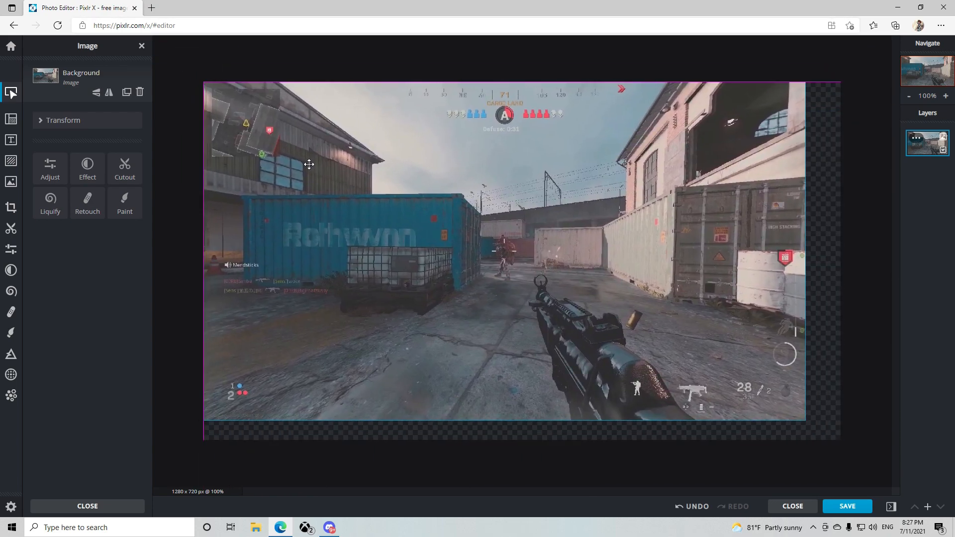
{"action": "left_click_drag", "start_coordinate": [809, 421], "coordinate": [842, 441]}
{"action": "left_click", "coordinate": [875, 378]}
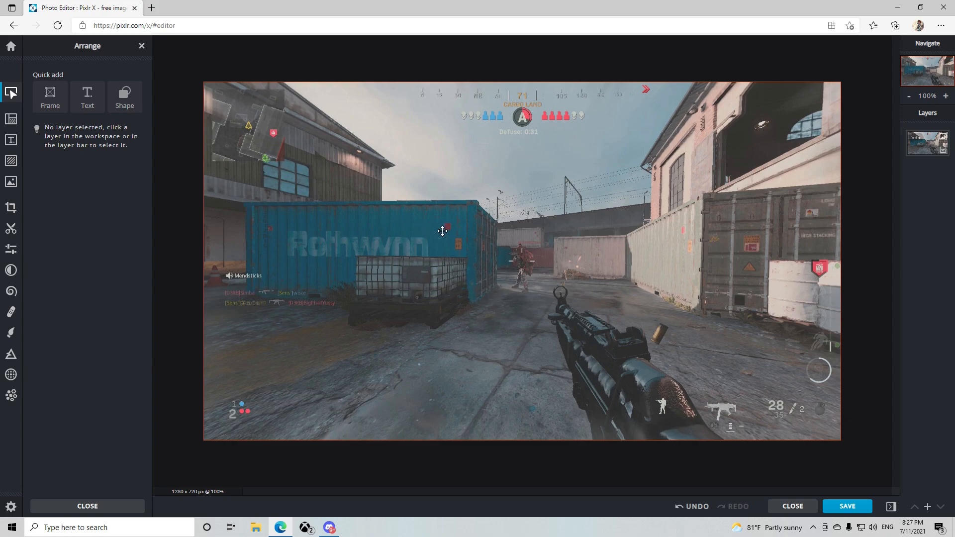
Darken the background image by setting the Black light adjustment to 40
{"action": "left_click", "coordinate": [540, 235]}
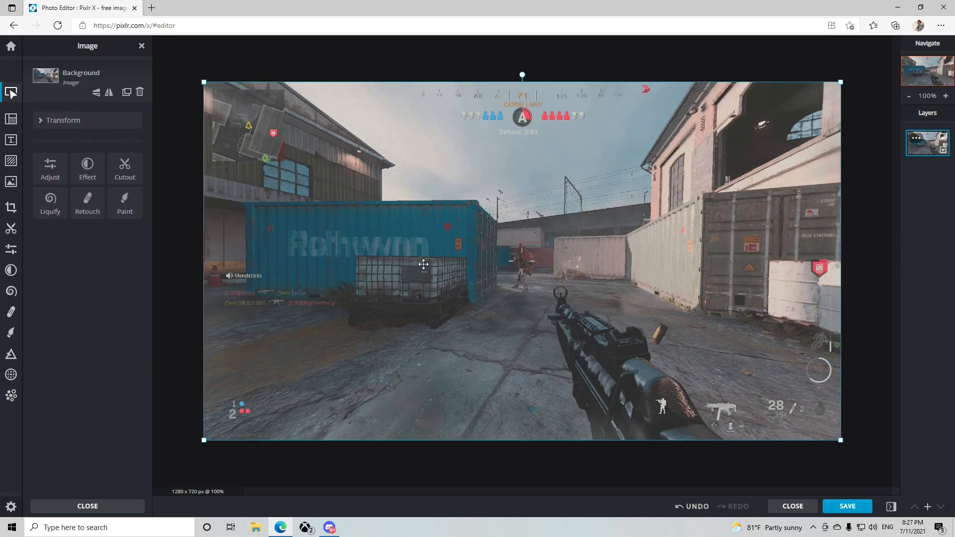
{"action": "left_click", "coordinate": [12, 251]}
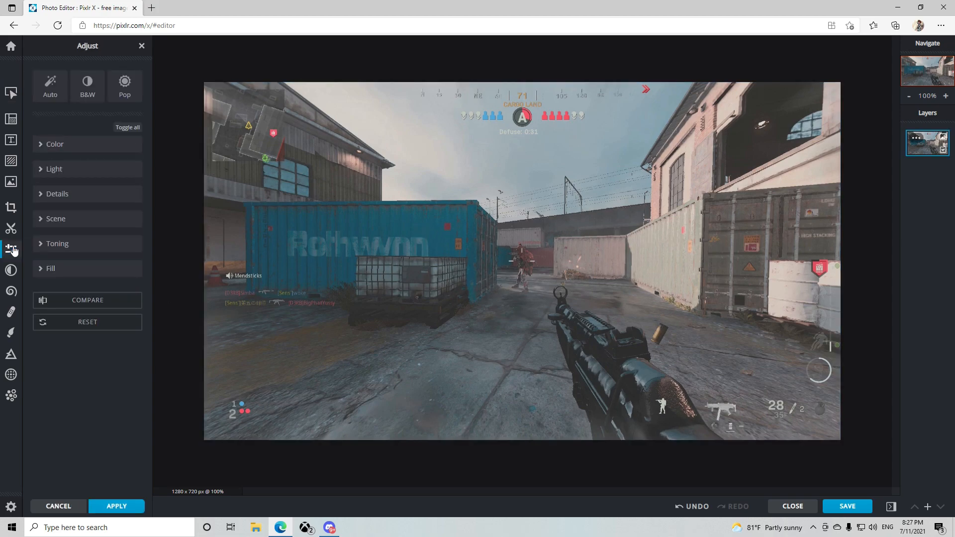
{"action": "left_click", "coordinate": [62, 172]}
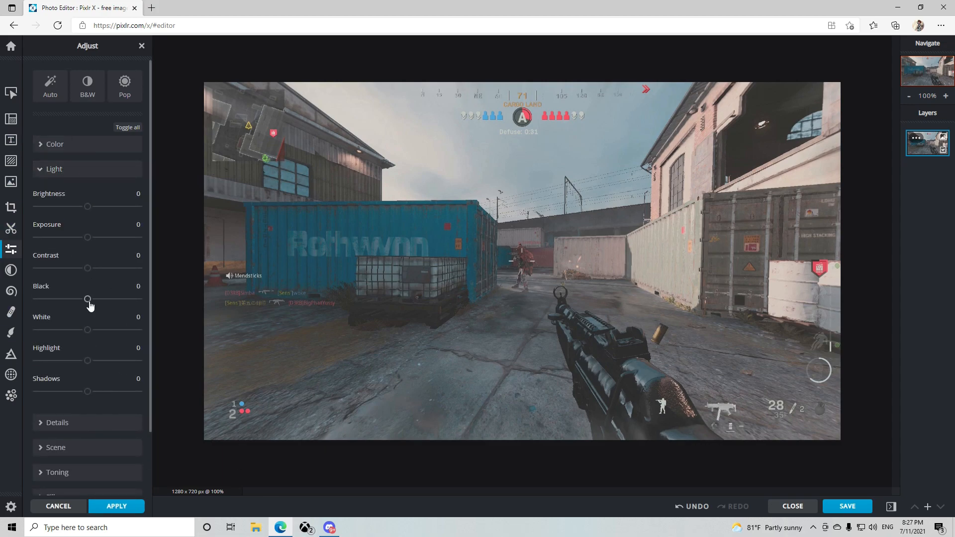
{"action": "left_click_drag", "start_coordinate": [90, 305], "coordinate": [111, 306]}
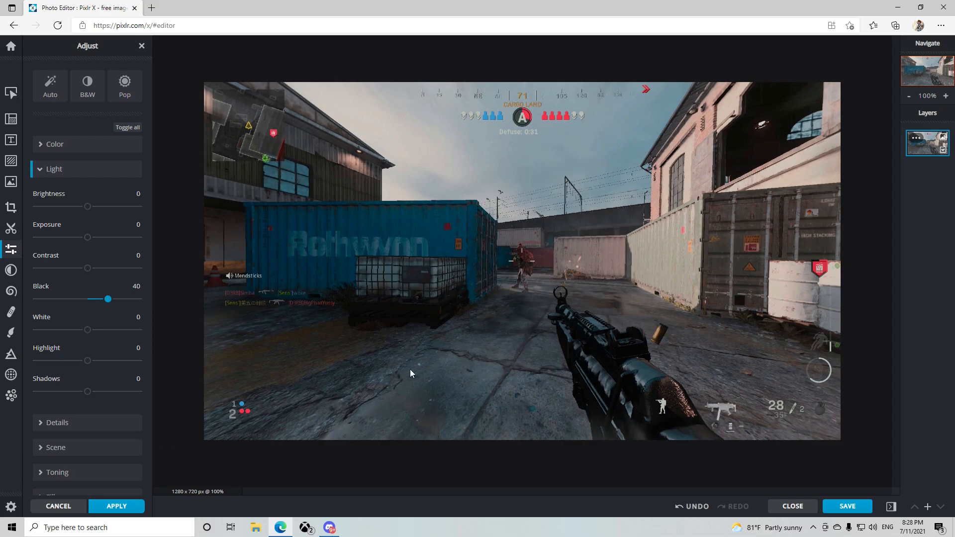
Paint over the compass, objective and player-count HUD with colours sampled from the sky, and over the lower score counter with a sampled ground colour
{"action": "left_click", "coordinate": [10, 332]}
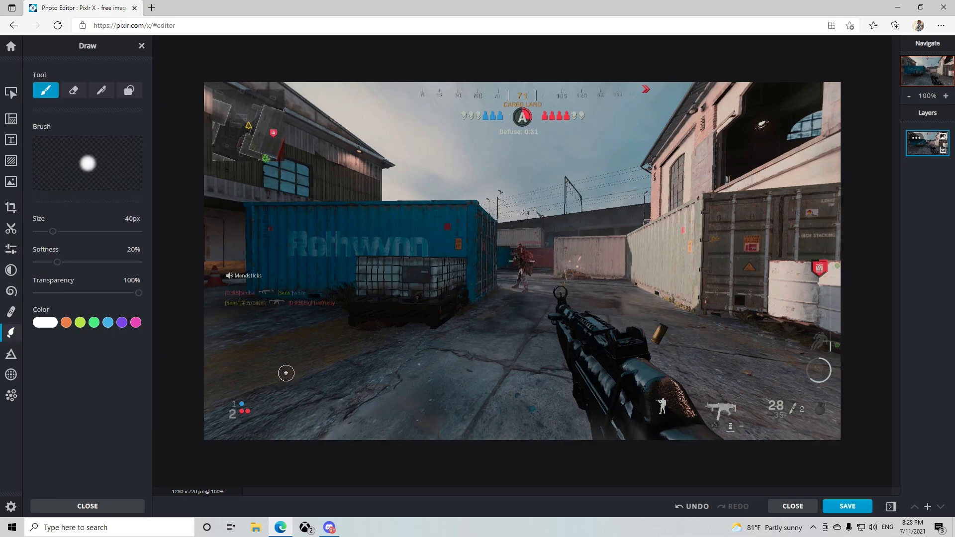
{"action": "left_click", "coordinate": [45, 322]}
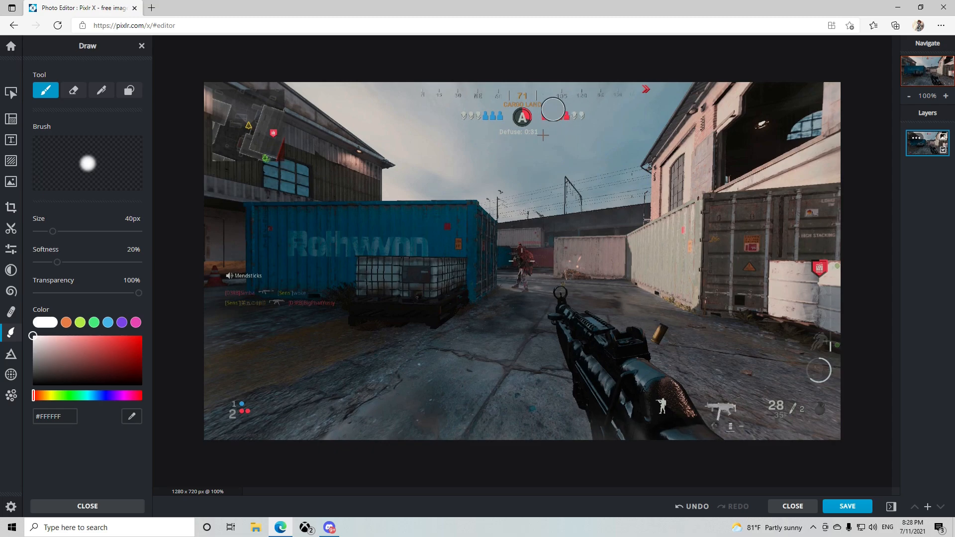
{"action": "left_click", "coordinate": [575, 108], "text": "alt"}
{"action": "mouse_move", "coordinate": [533, 130]}
{"action": "left_mouse_down"}
{"action": "mouse_move", "coordinate": [505, 126]}
{"action": "mouse_move", "coordinate": [553, 117]}
{"action": "mouse_move", "coordinate": [526, 119]}
{"action": "mouse_move", "coordinate": [580, 98]}
{"action": "mouse_move", "coordinate": [643, 93]}
{"action": "mouse_move", "coordinate": [499, 92]}
{"action": "mouse_move", "coordinate": [510, 99]}
{"action": "mouse_move", "coordinate": [506, 130]}
{"action": "left_mouse_up"}
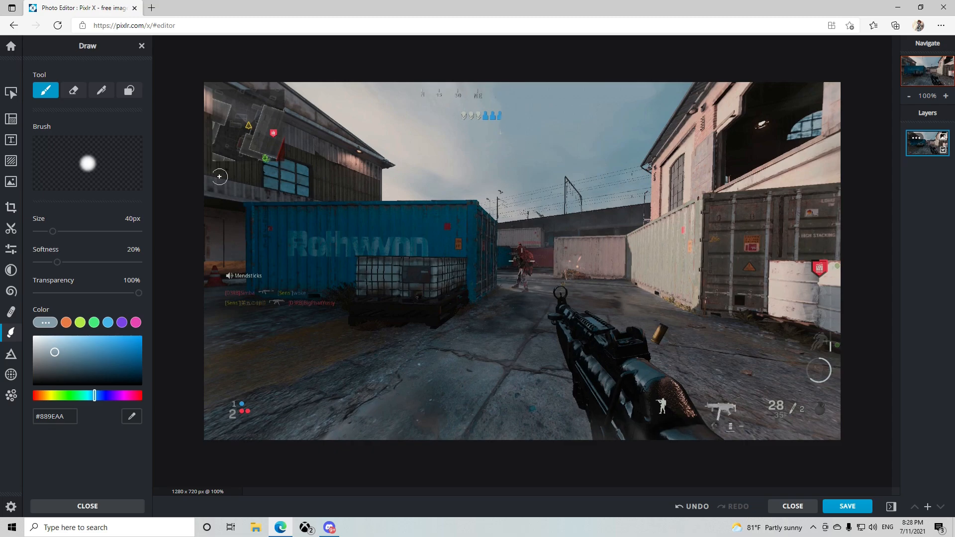
{"action": "left_click", "coordinate": [427, 94], "text": "alt"}
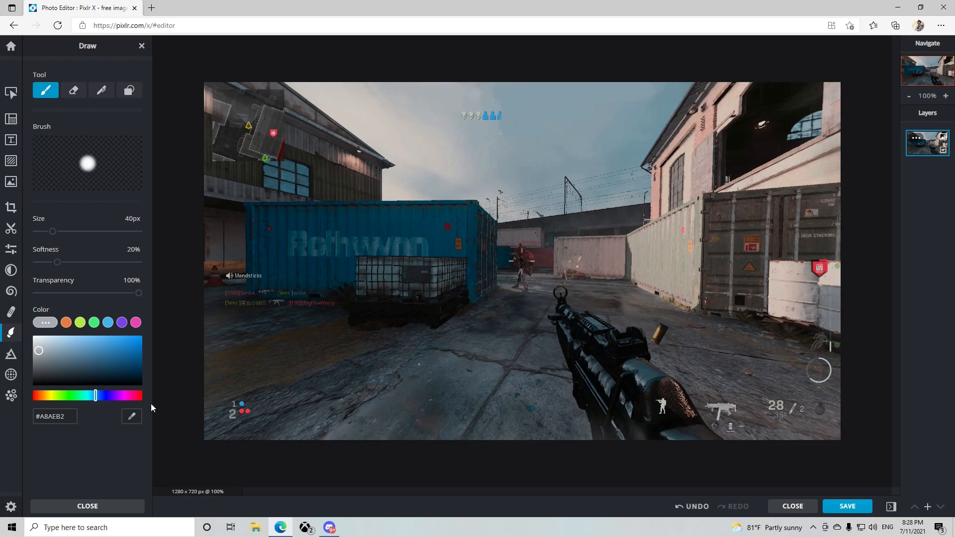
{"action": "left_click", "coordinate": [488, 125], "text": "alt"}
{"action": "mouse_move", "coordinate": [488, 125]}
{"action": "left_mouse_down"}
{"action": "mouse_move", "coordinate": [494, 117]}
{"action": "mouse_move", "coordinate": [462, 117]}
{"action": "left_mouse_up"}
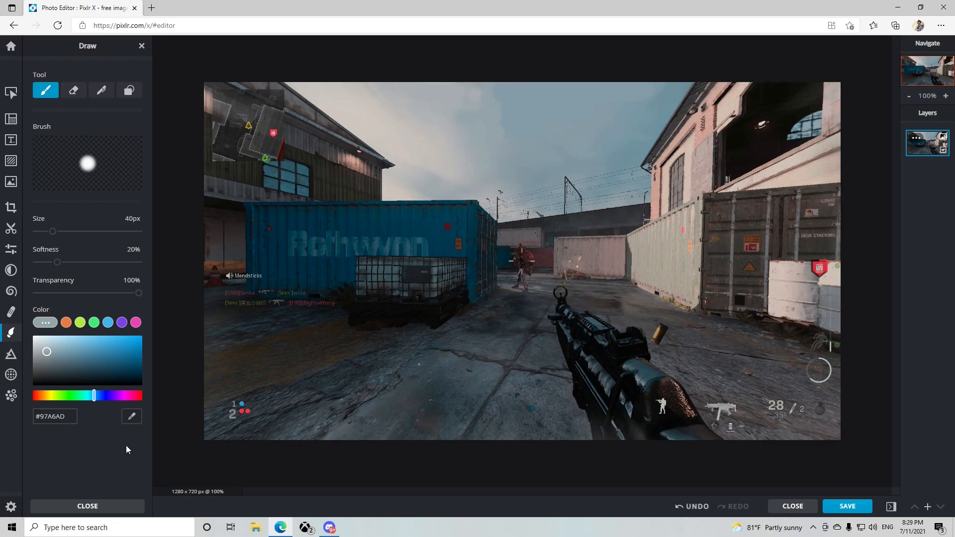
{"action": "left_click", "coordinate": [301, 411], "text": "alt"}
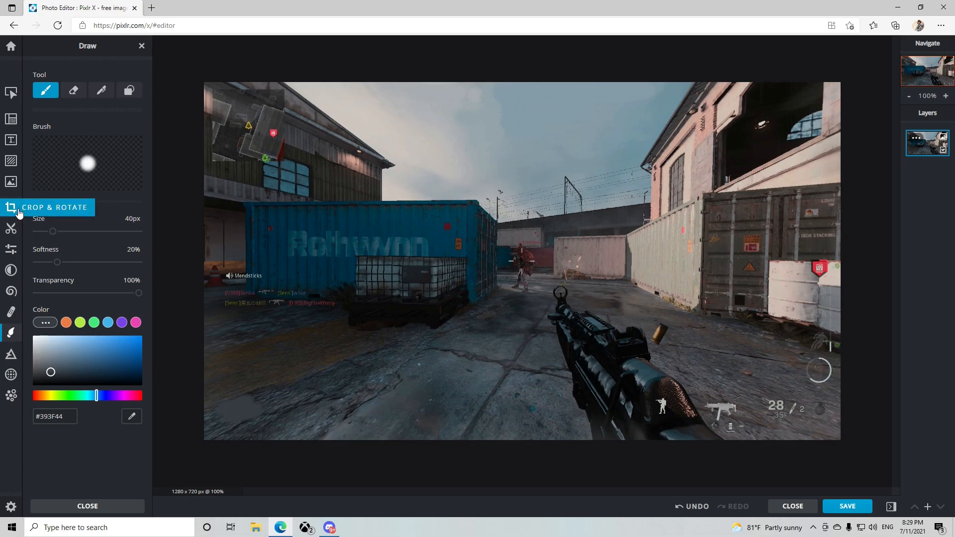
Add a new text layer over the image reading "The Best Gun!"
{"action": "left_click", "coordinate": [11, 139]}
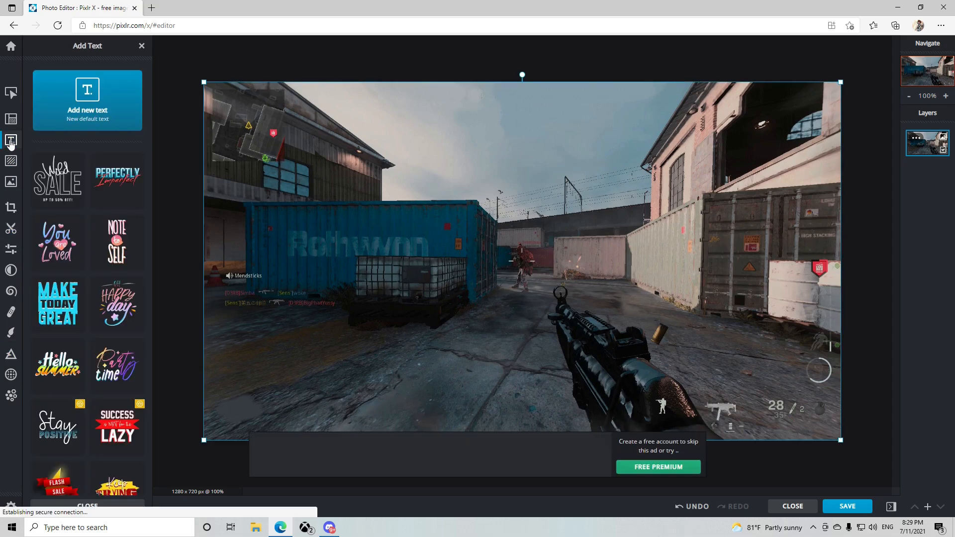
{"action": "left_click", "coordinate": [118, 108]}
{"action": "left_click_drag", "start_coordinate": [552, 242], "coordinate": [567, 187]}
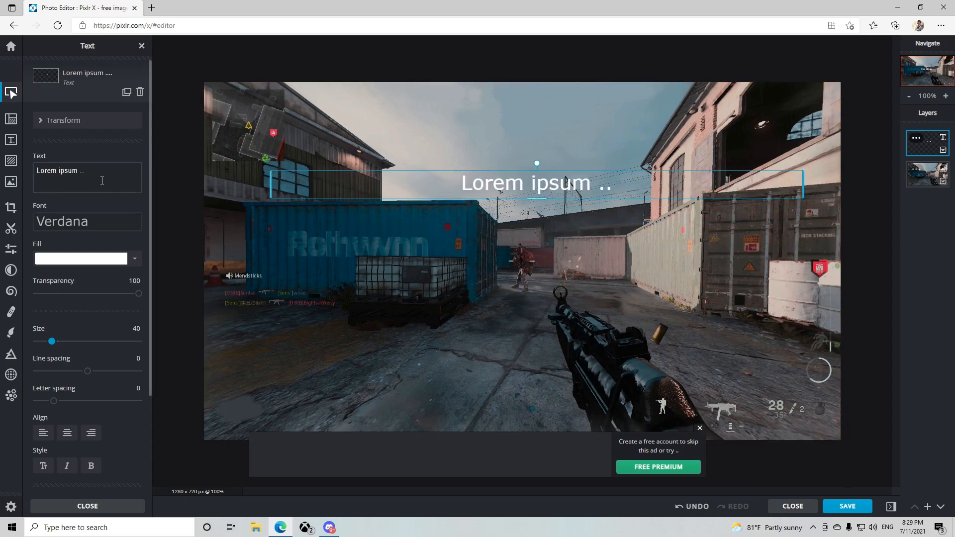
{"action": "left_click_drag", "start_coordinate": [103, 173], "coordinate": [28, 171]}
{"action": "type", "text": "The Best "}
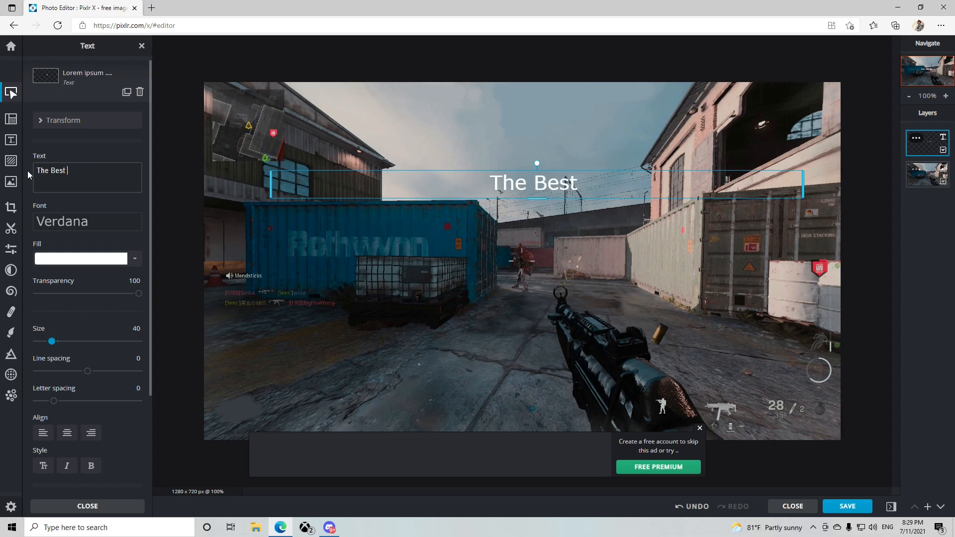
{"action": "type", "text": "Gun!"}
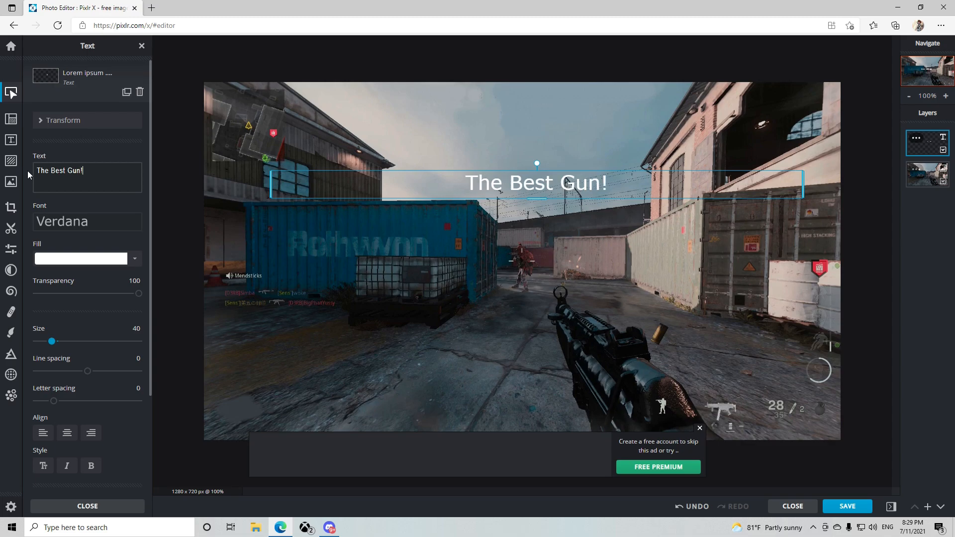
Set the title text's font to Helvetica bold and its size to 145
{"action": "left_click", "coordinate": [102, 224]}
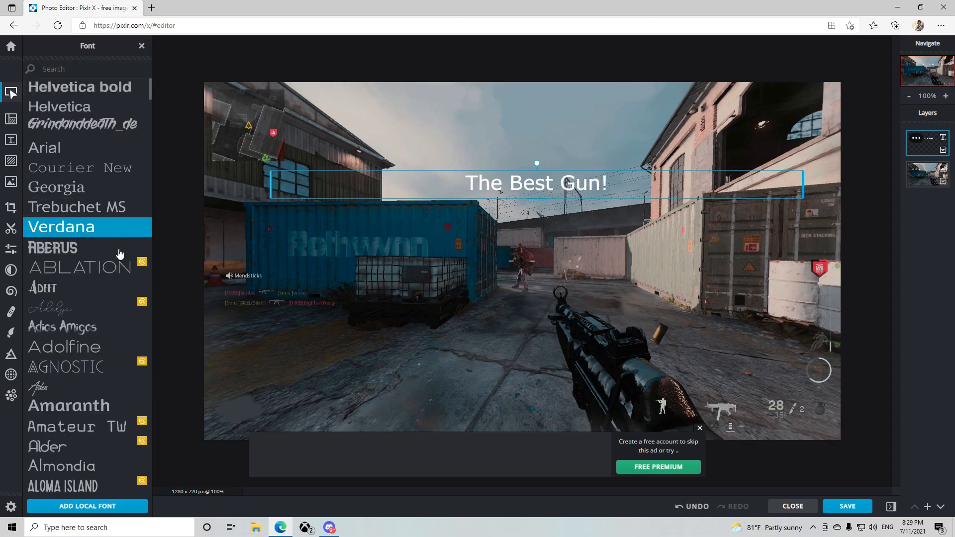
{"action": "left_click", "coordinate": [116, 88]}
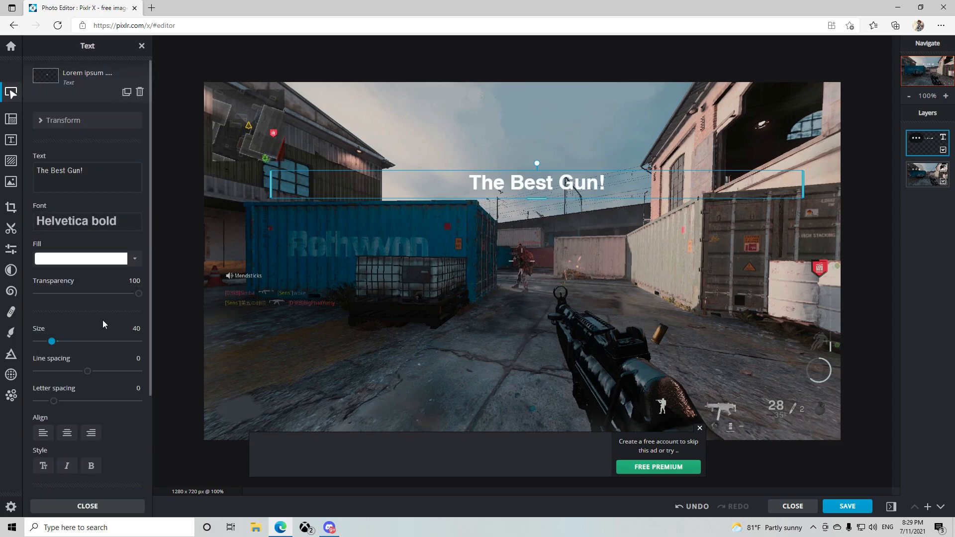
{"action": "left_click_drag", "start_coordinate": [58, 344], "coordinate": [85, 347]}
Move the title text so it sits horizontally centred near the upper edge of the image
{"action": "left_click_drag", "start_coordinate": [429, 248], "coordinate": [382, 180]}
{"action": "left_click_drag", "start_coordinate": [485, 161], "coordinate": [518, 167]}
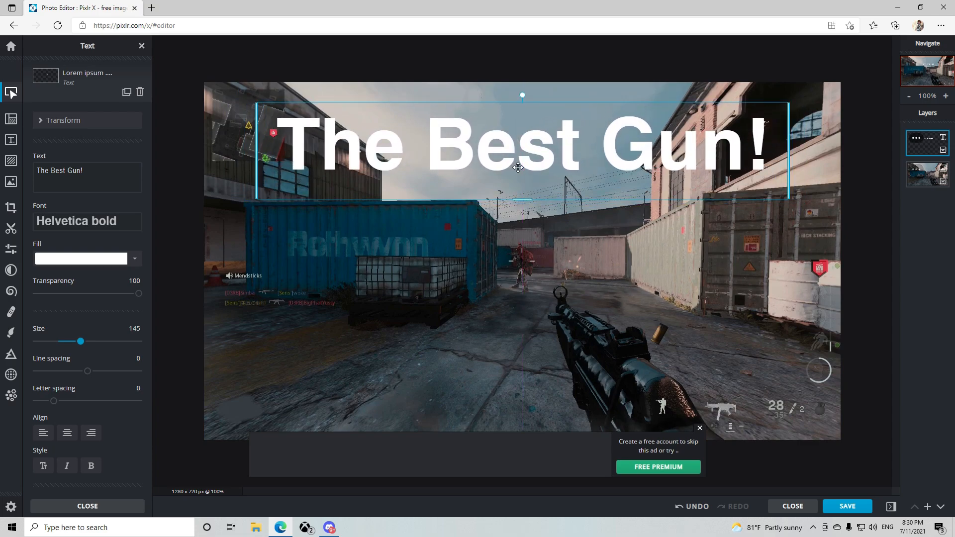
{"action": "left_click_drag", "start_coordinate": [535, 242], "coordinate": [564, 235]}
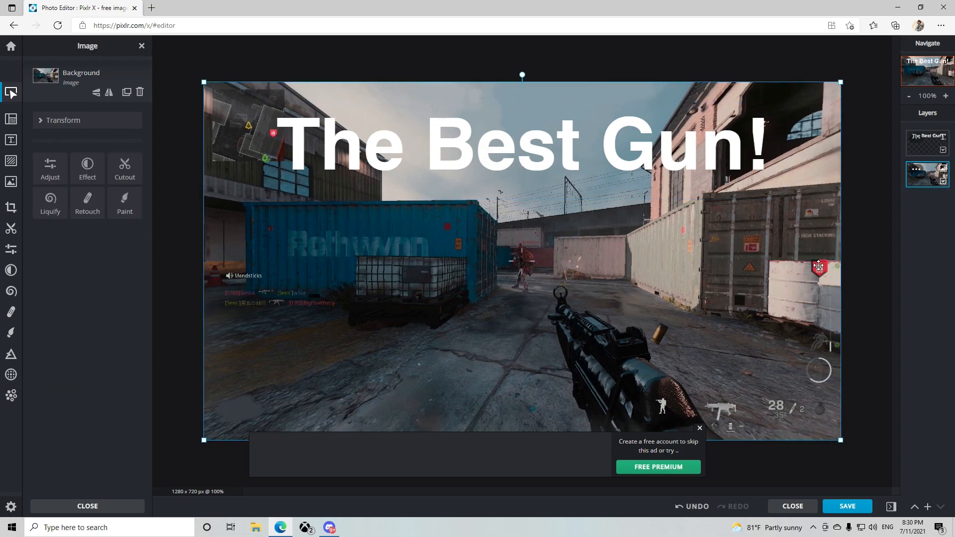
{"action": "left_click", "coordinate": [863, 254]}
{"action": "left_click_drag", "start_coordinate": [612, 149], "coordinate": [609, 143]}
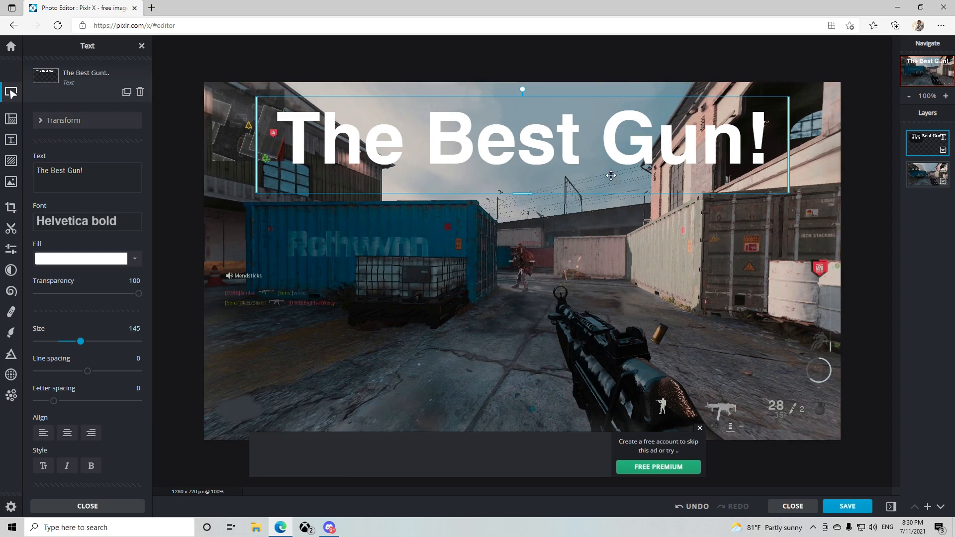
Duplicate the title text layer and move the copy down to the middle of the image
{"action": "left_click", "coordinate": [917, 139]}
{"action": "left_click", "coordinate": [874, 303]}
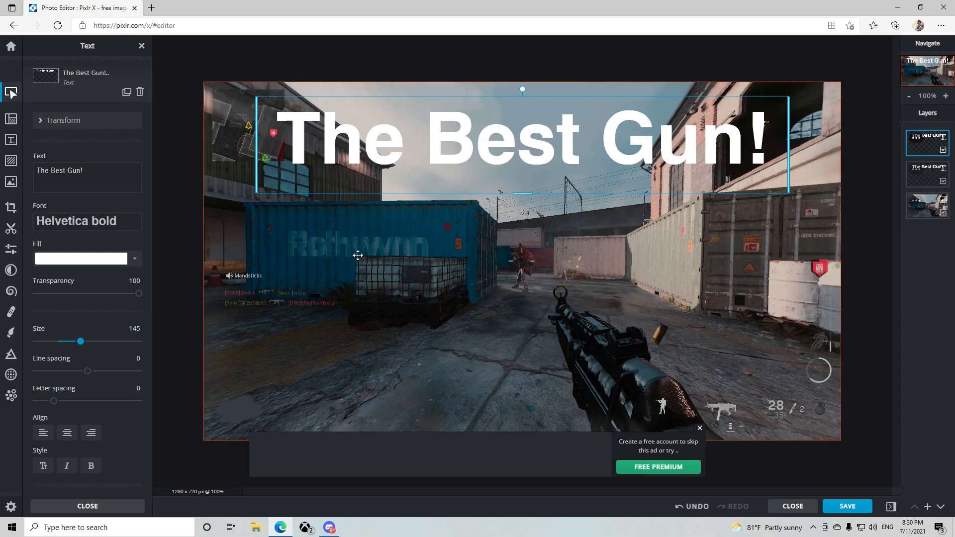
{"action": "left_click_drag", "start_coordinate": [467, 191], "coordinate": [477, 324]}
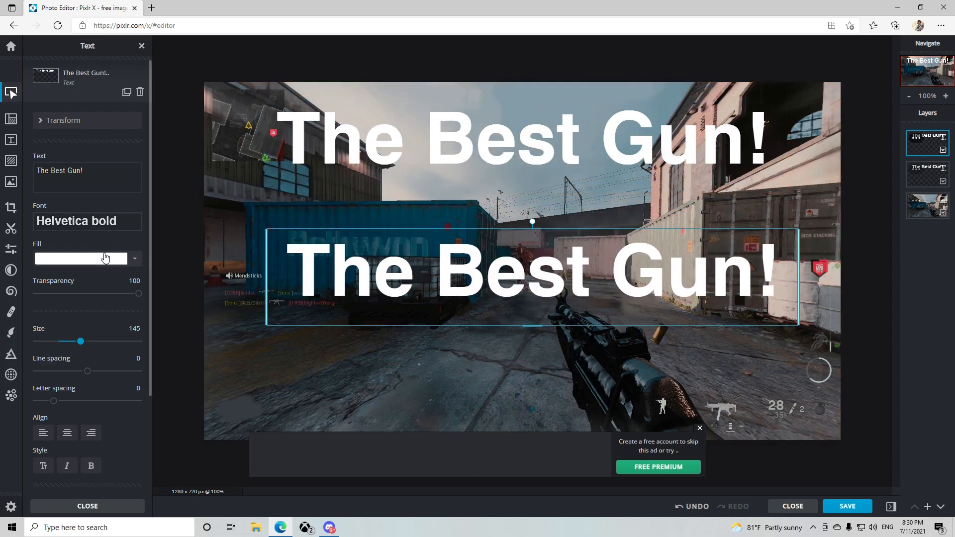
Set the fill colour of the lower title copy to dark grey #262424
{"action": "left_click", "coordinate": [105, 258]}
{"action": "left_click_drag", "start_coordinate": [36, 325], "coordinate": [23, 357]}
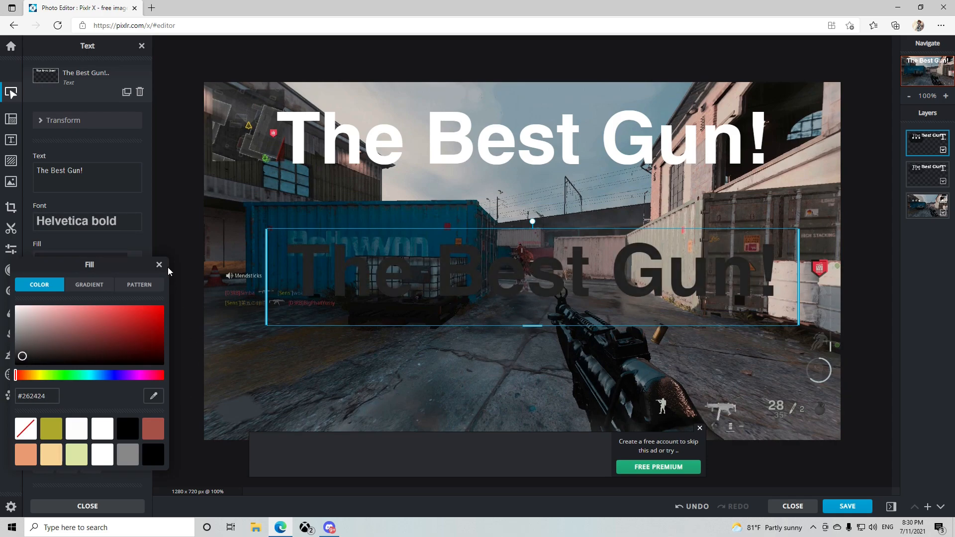
{"action": "left_click", "coordinate": [449, 146]}
{"action": "double_click", "coordinate": [450, 145]}
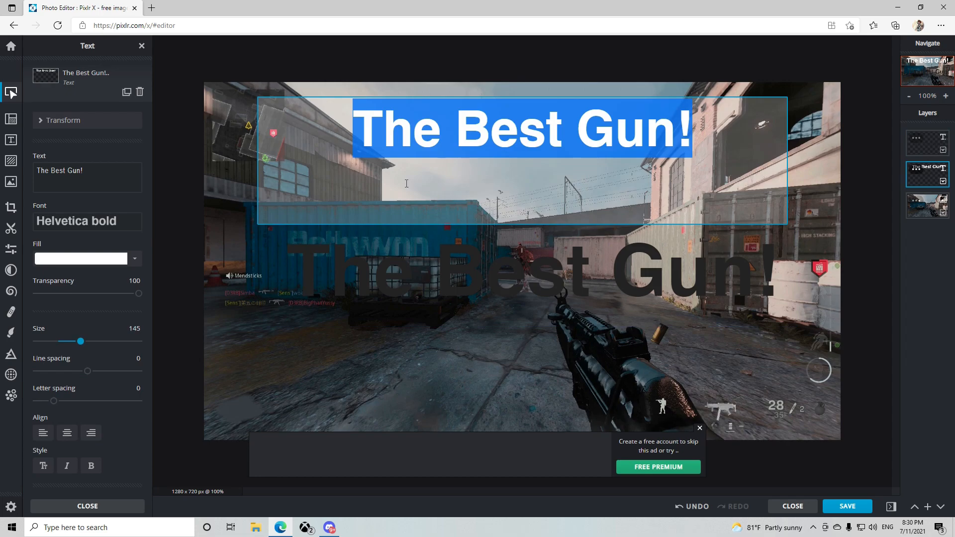
{"action": "left_click", "coordinate": [651, 238]}
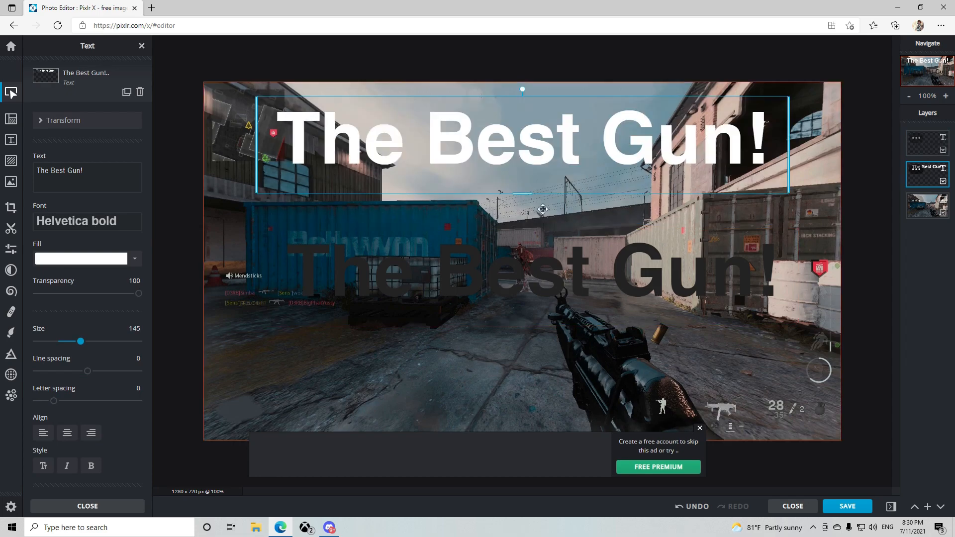
Lock the dark title copy's layer and undo the accidental move of the background image
{"action": "left_click", "coordinate": [917, 139]}
{"action": "left_click", "coordinate": [880, 236]}
{"action": "left_click_drag", "start_coordinate": [697, 298], "coordinate": [690, 227]}
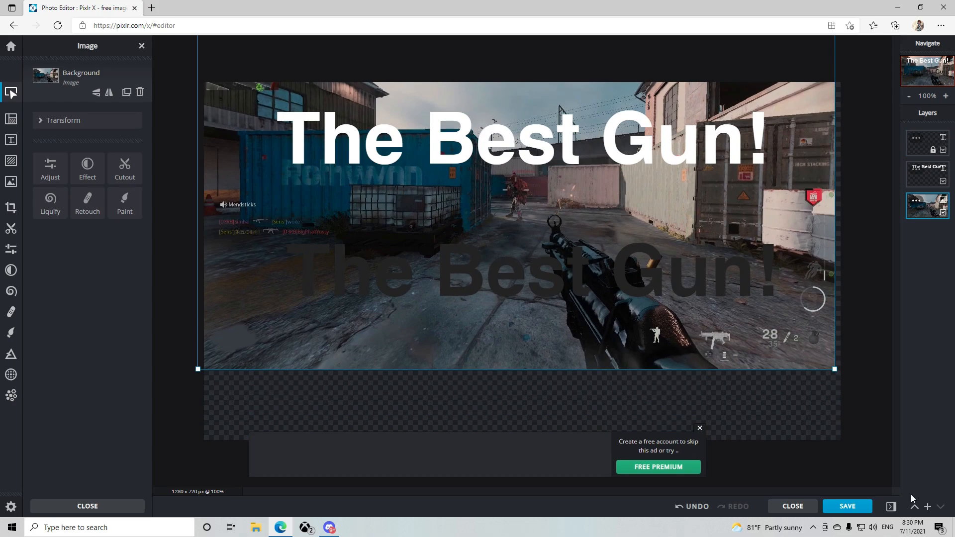
{"action": "left_click", "coordinate": [694, 507]}
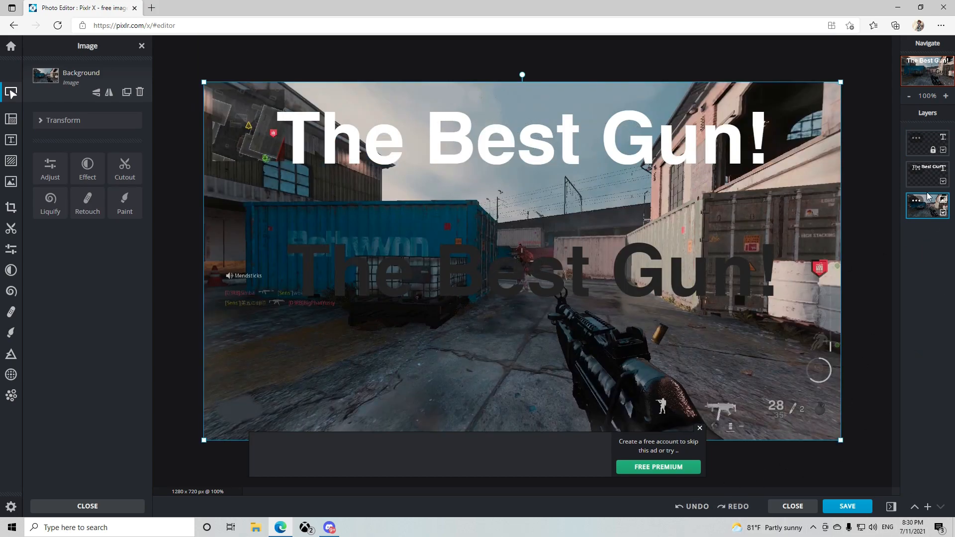
Lock the background image layer and the white title layer against moving
{"action": "left_click", "coordinate": [916, 201]}
{"action": "left_click", "coordinate": [880, 300]}
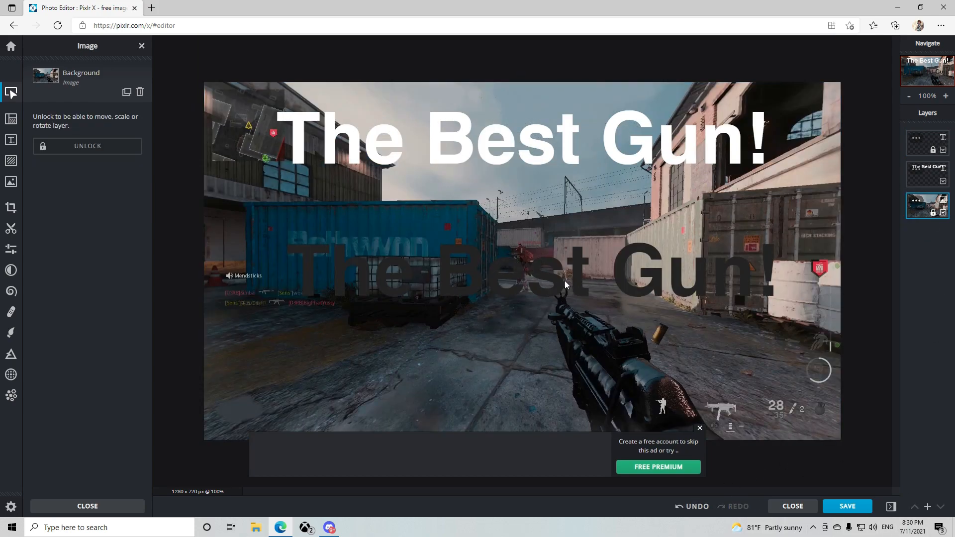
{"action": "left_click", "coordinate": [920, 187]}
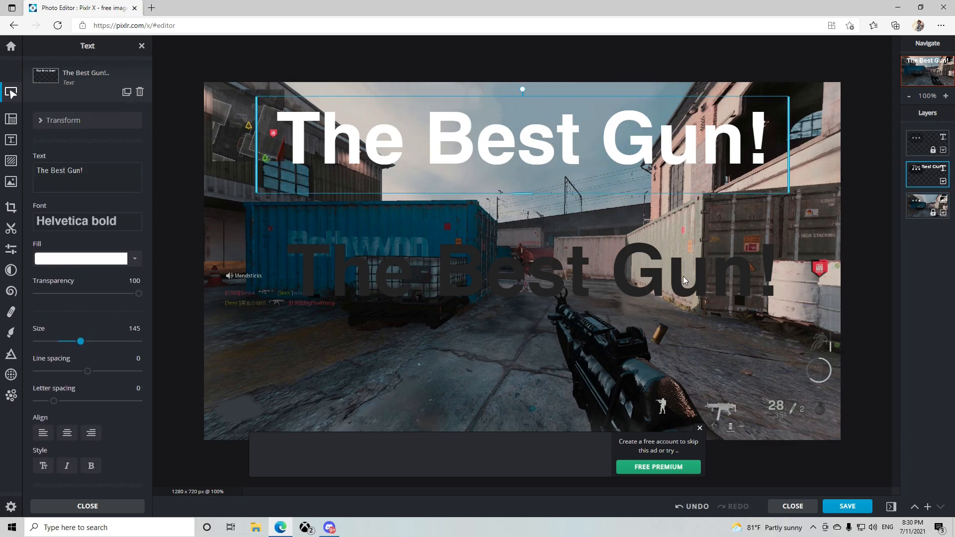
{"action": "left_click", "coordinate": [921, 173]}
{"action": "left_click", "coordinate": [878, 267]}
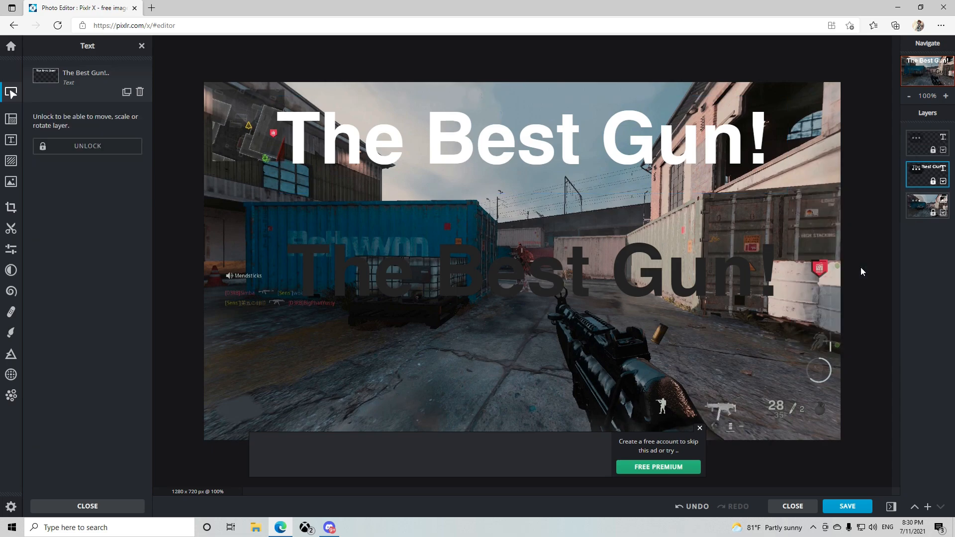
Unlock the dark title copy and move it up so it overlaps the white title
{"action": "left_click", "coordinate": [916, 138]}
{"action": "left_click", "coordinate": [841, 237]}
{"action": "left_click_drag", "start_coordinate": [721, 284], "coordinate": [714, 174]}
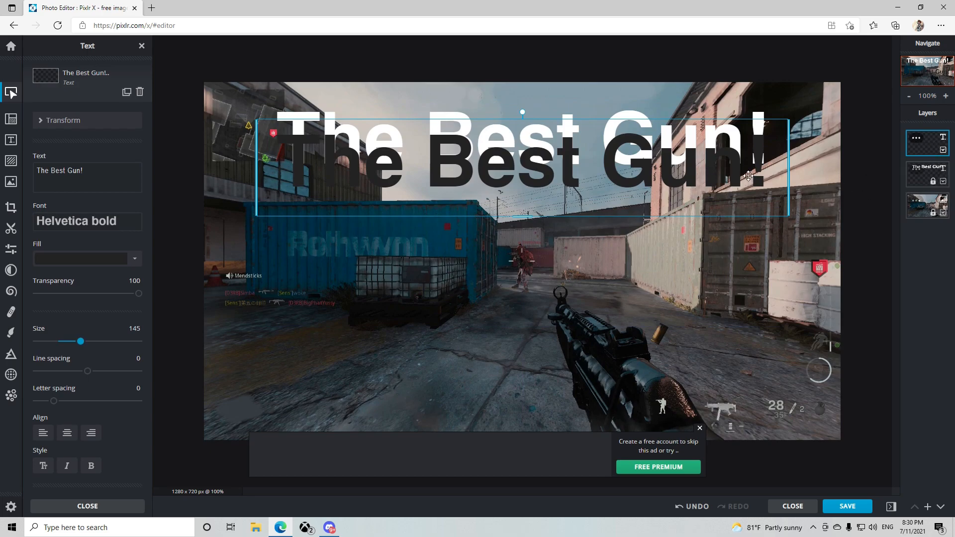
{"action": "left_click_drag", "start_coordinate": [743, 180], "coordinate": [756, 198]}
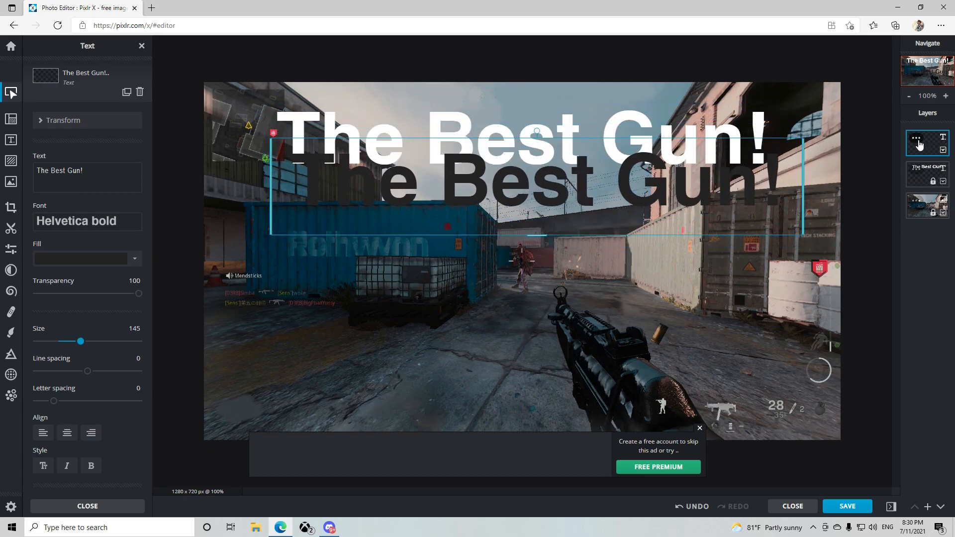
{"action": "left_click_drag", "start_coordinate": [570, 184], "coordinate": [568, 159]}
Place the dark copy's layer beneath the white title layer and offset the dark text slightly left and down as a drop shadow
{"action": "left_click_drag", "start_coordinate": [935, 159], "coordinate": [933, 178]}
{"action": "left_click_drag", "start_coordinate": [670, 183], "coordinate": [627, 177]}
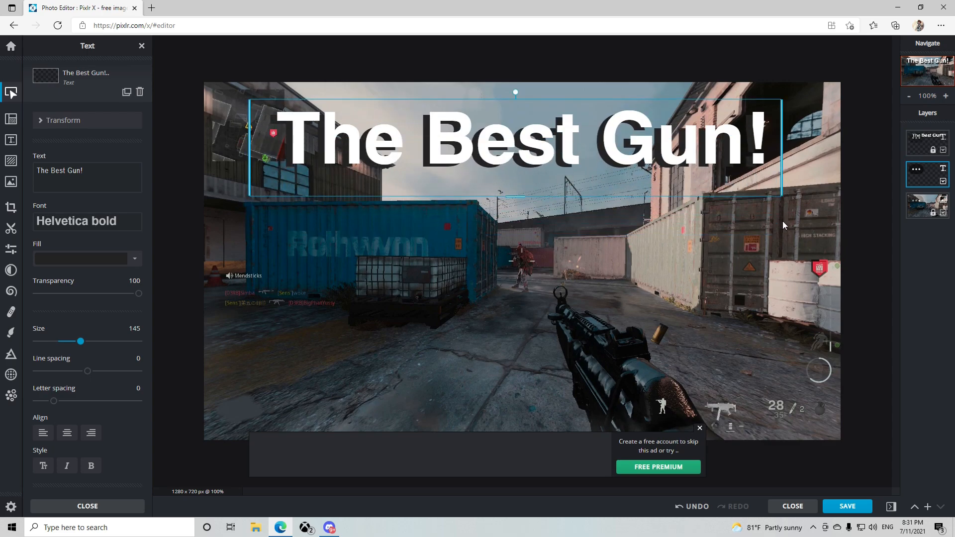
{"action": "left_click", "coordinate": [829, 210]}
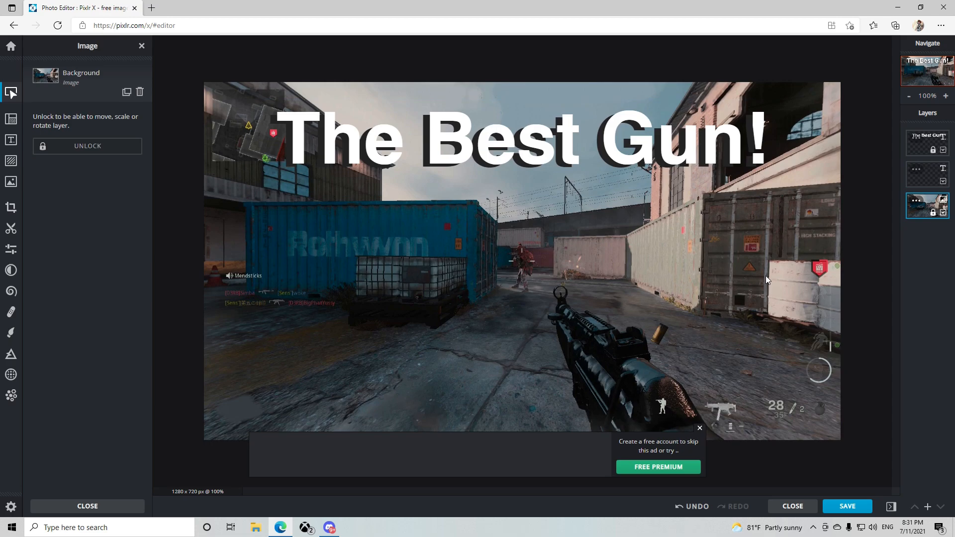
Enable a shadow on the dark title copy with blur 47, distance 79 and direction 255.5, and nudge the text slightly left
{"action": "left_click", "coordinate": [427, 177]}
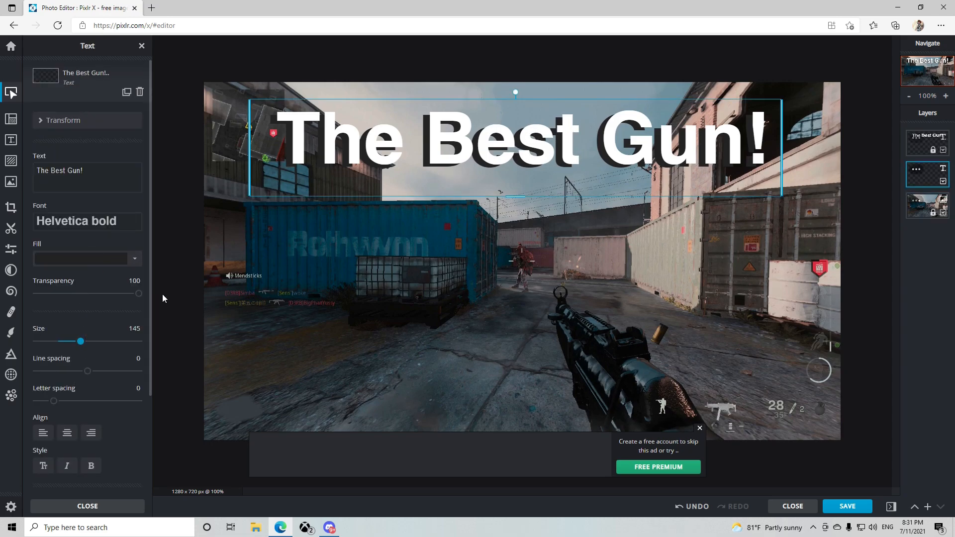
{"action": "scroll", "coordinate": [158, 344], "scroll_direction": "down", "scroll_amount": 3}
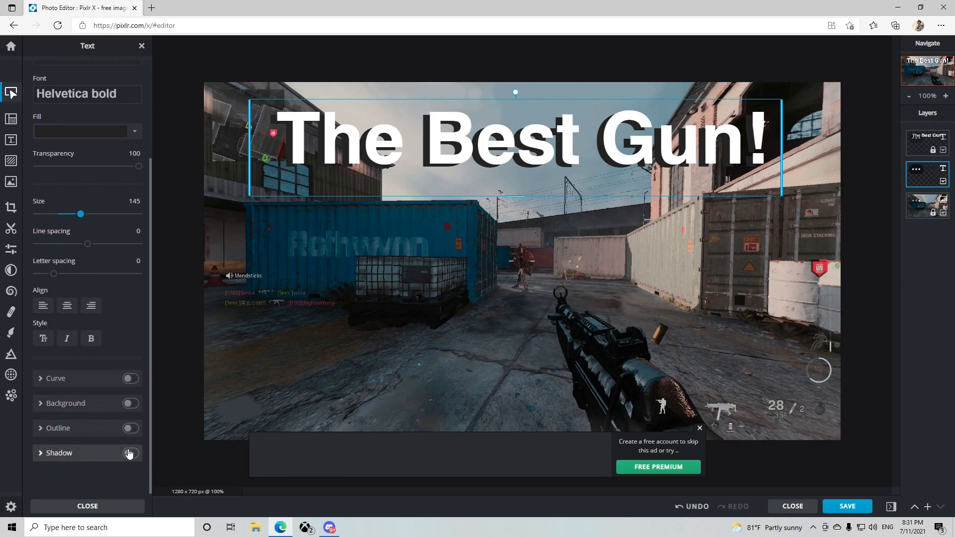
{"action": "left_click", "coordinate": [130, 453]}
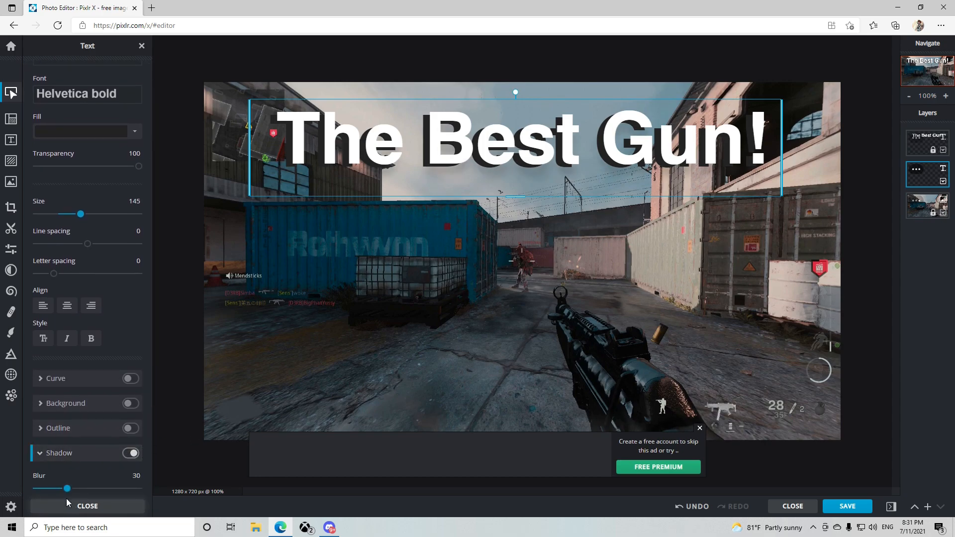
{"action": "left_click_drag", "start_coordinate": [69, 489], "coordinate": [87, 493]}
{"action": "left_click_drag", "start_coordinate": [315, 196], "coordinate": [312, 196]}
{"action": "left_click_drag", "start_coordinate": [150, 404], "coordinate": [150, 448]}
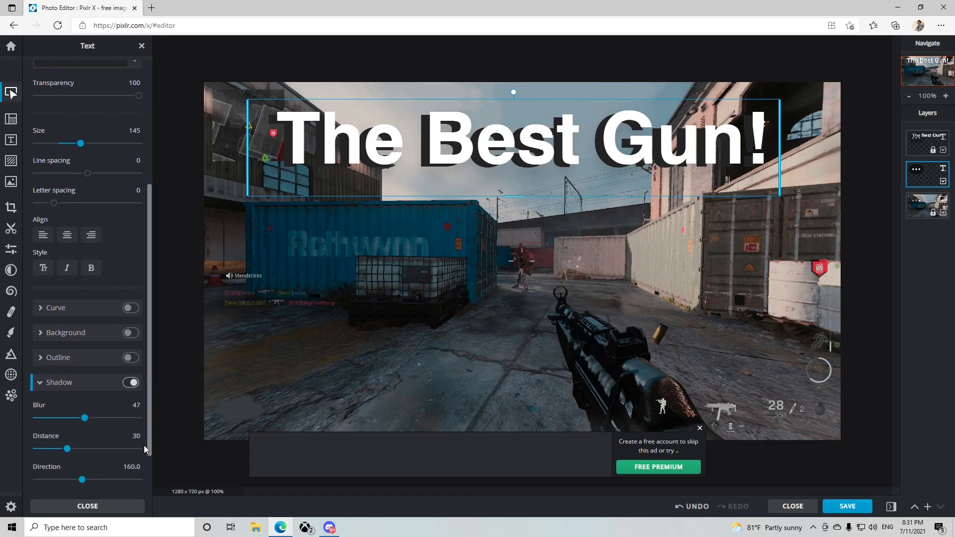
{"action": "left_click_drag", "start_coordinate": [76, 452], "coordinate": [109, 485]}
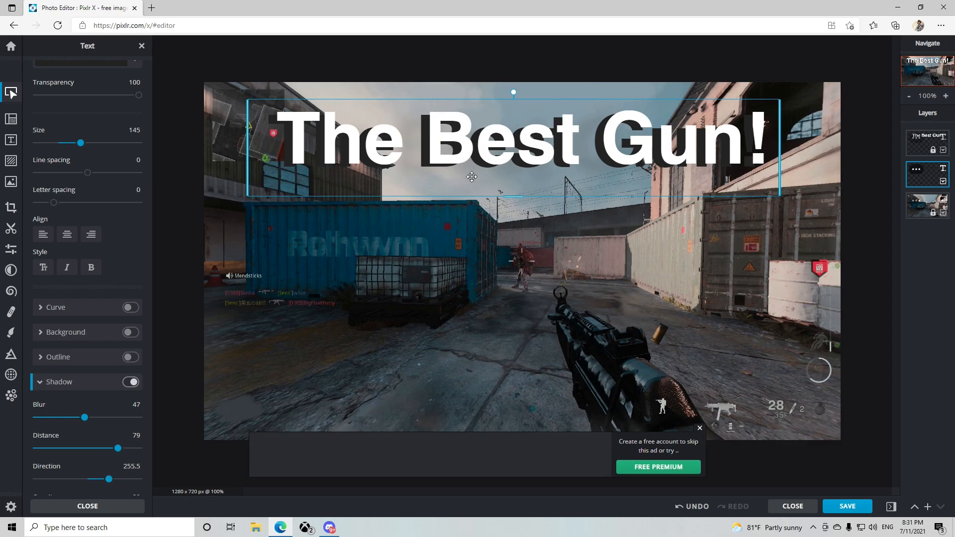
{"action": "scroll", "coordinate": [91, 410], "scroll_direction": "up", "scroll_amount": 4}
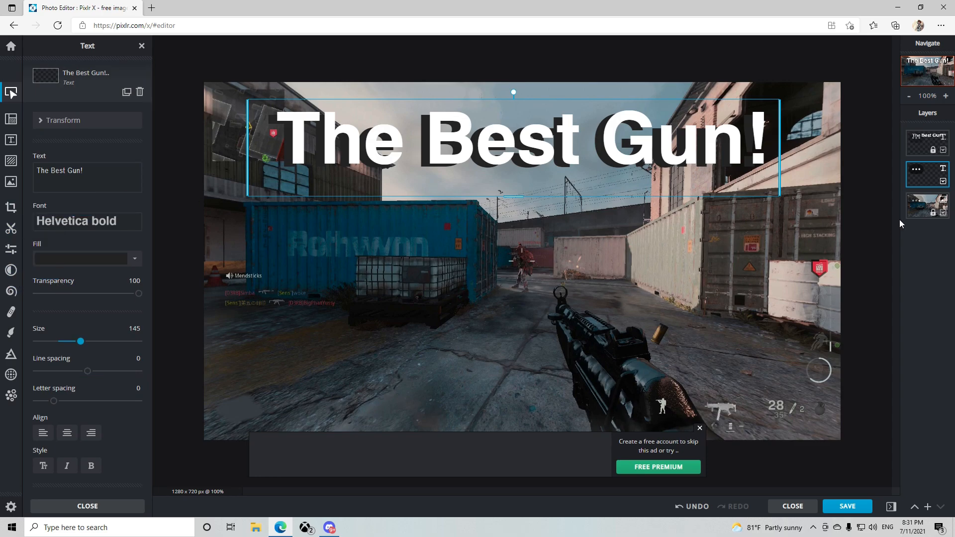
Unlock the background image layer
{"action": "left_click", "coordinate": [923, 204]}
{"action": "left_click", "coordinate": [920, 202]}
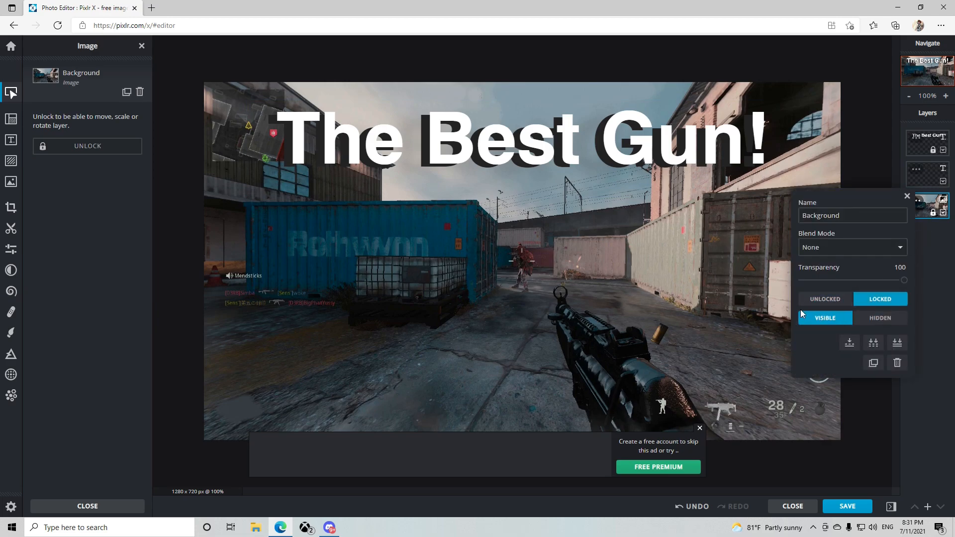
{"action": "left_click", "coordinate": [816, 299]}
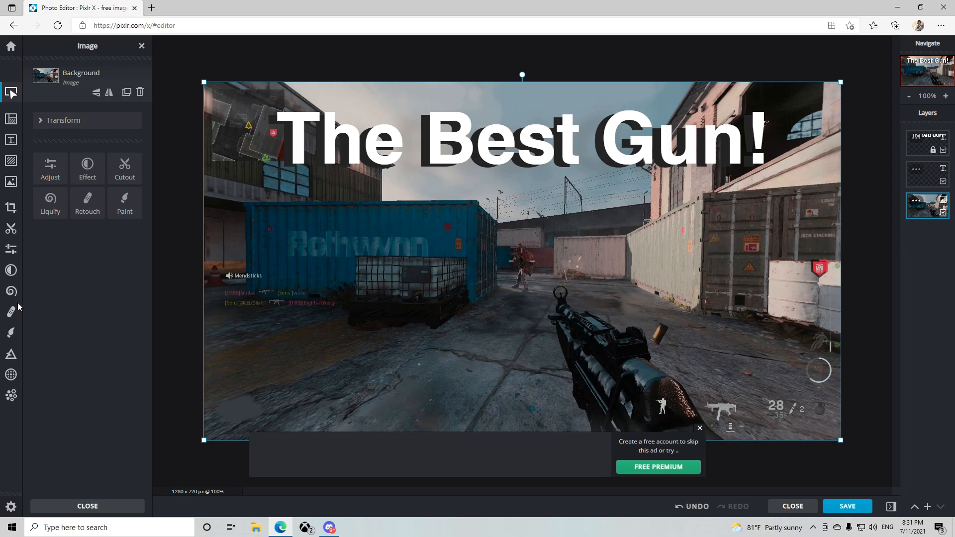
Try the Grassland colour effect on the background image, discard it and dismiss the advertisement banner
{"action": "left_click", "coordinate": [13, 275]}
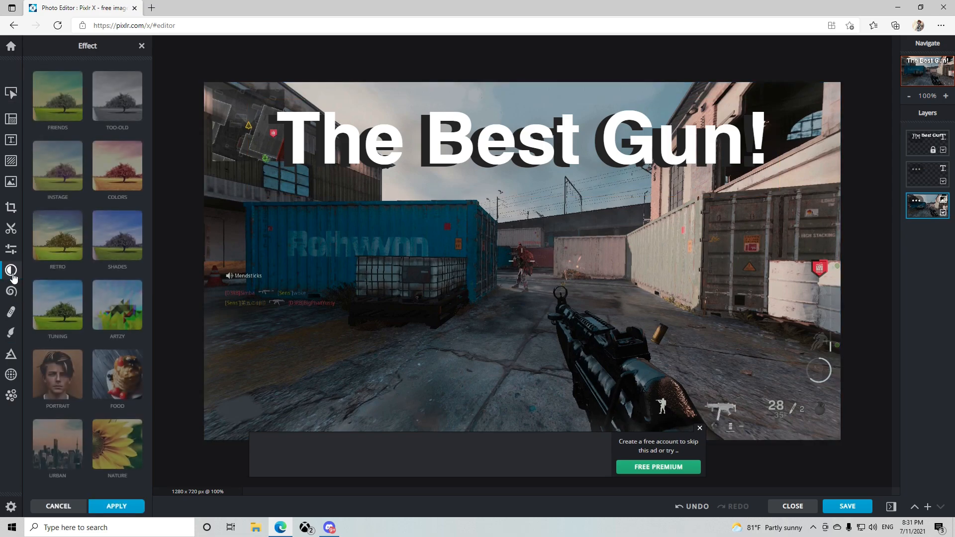
{"action": "left_click", "coordinate": [121, 179]}
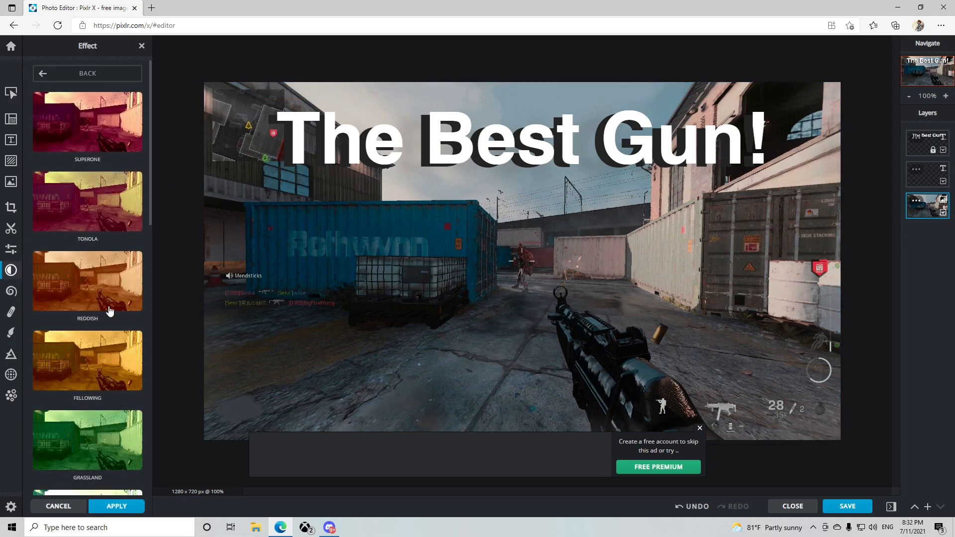
{"action": "left_click", "coordinate": [129, 453]}
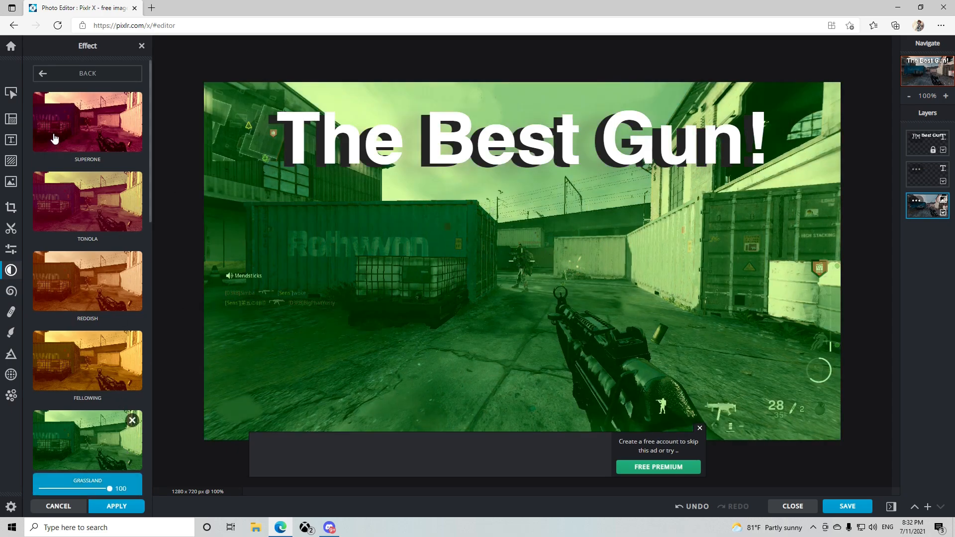
{"action": "left_click", "coordinate": [81, 502]}
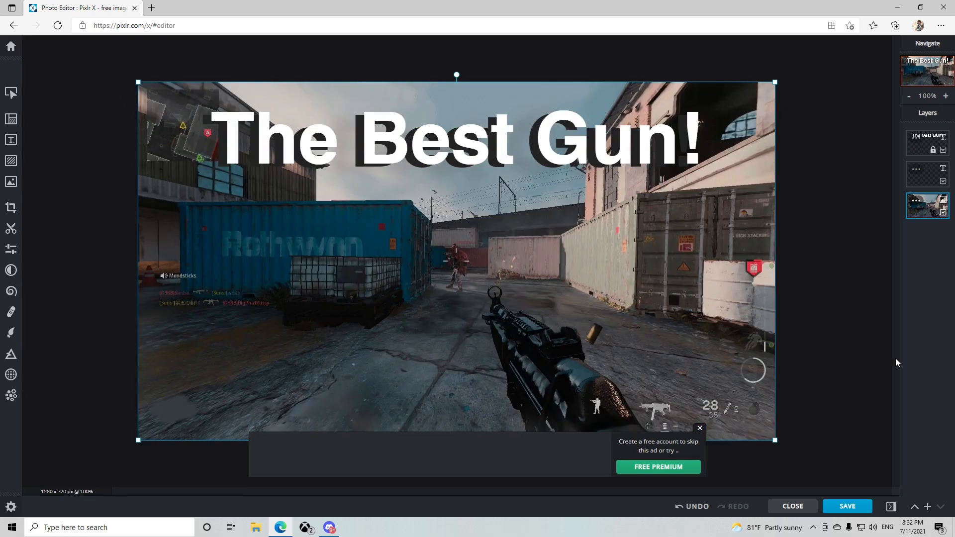
{"action": "left_click", "coordinate": [700, 429]}
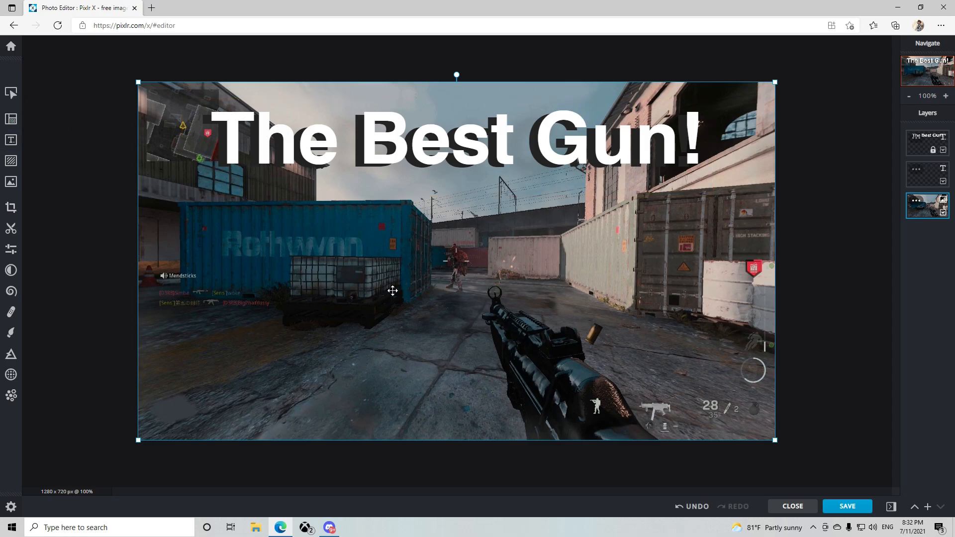
Search the web for "faze swagg" in a new browser tab and show the image results
{"action": "left_click", "coordinate": [151, 8]}
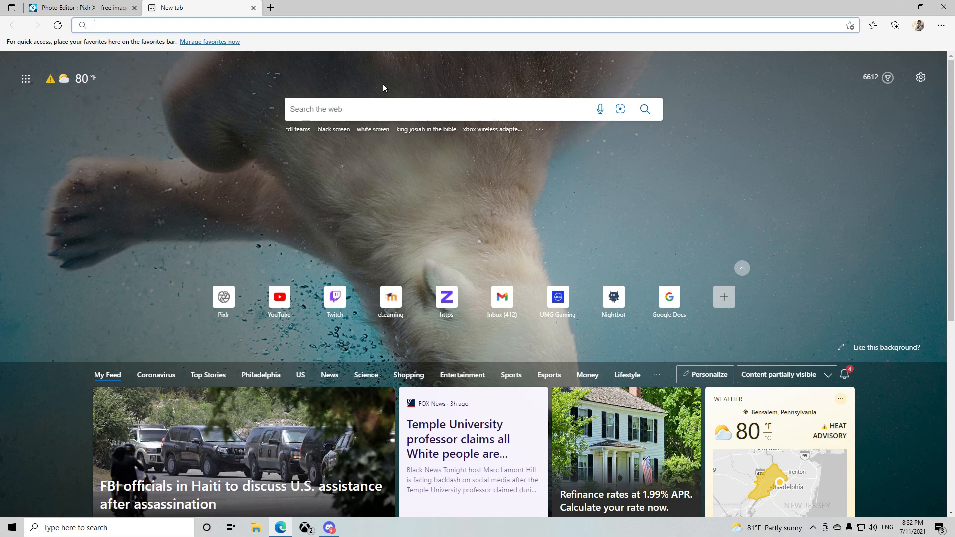
{"action": "type", "text": "faze swa"}
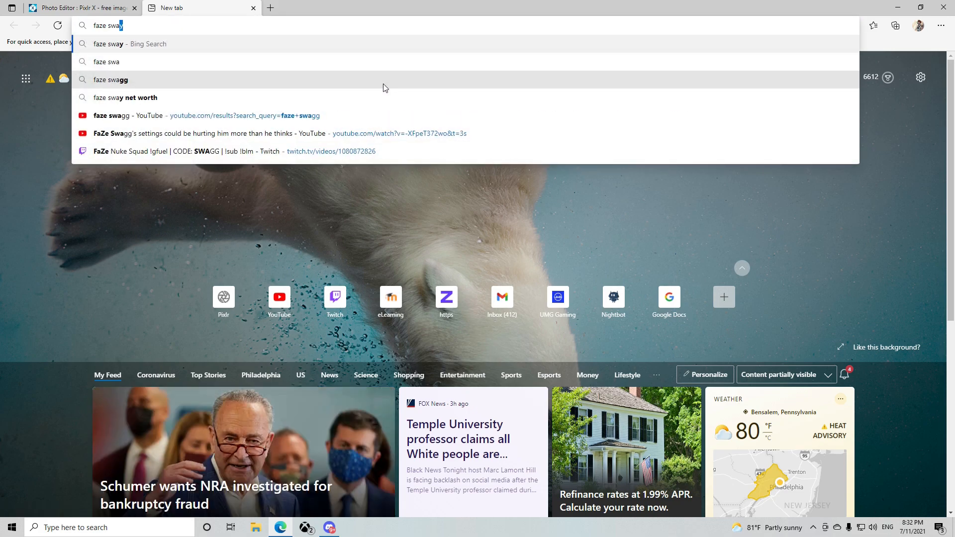
{"action": "left_click", "coordinate": [383, 83]}
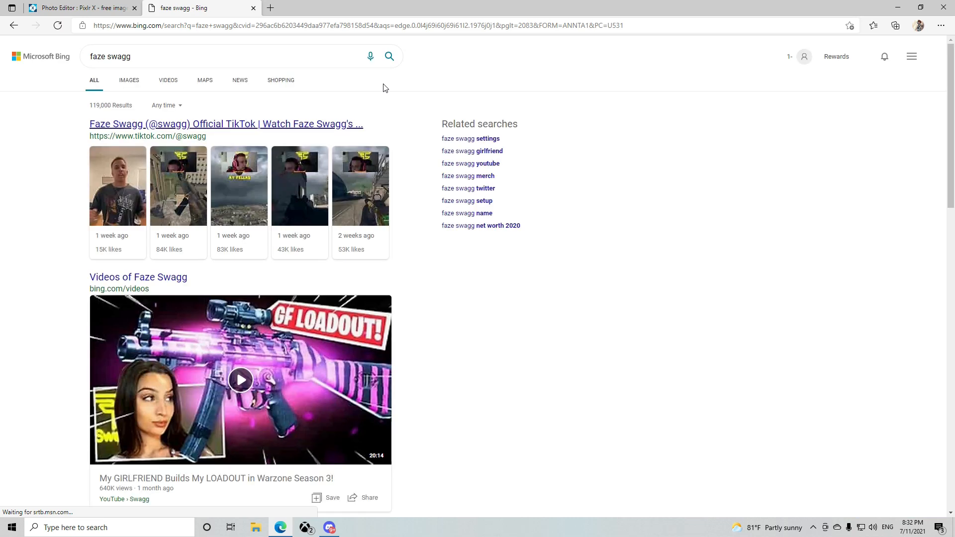
{"action": "left_click", "coordinate": [144, 88]}
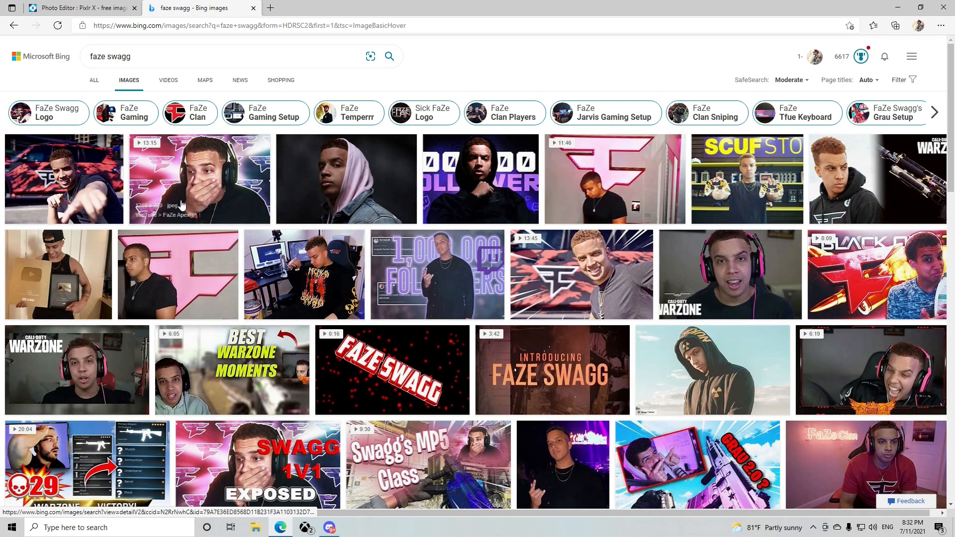
Open the first image result, the man pointing in front of a red and black car, and copy the image
{"action": "left_click", "coordinate": [89, 180]}
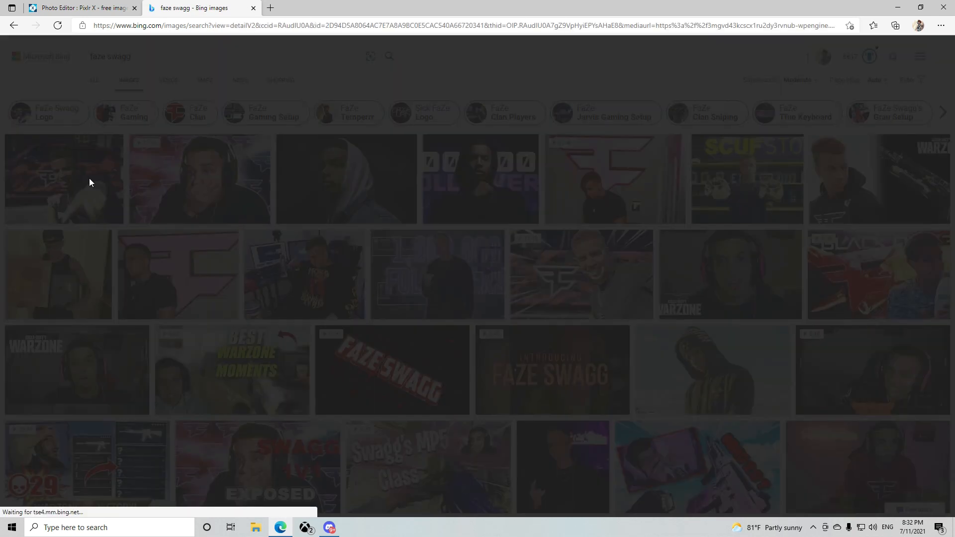
{"action": "right_click", "coordinate": [355, 223]}
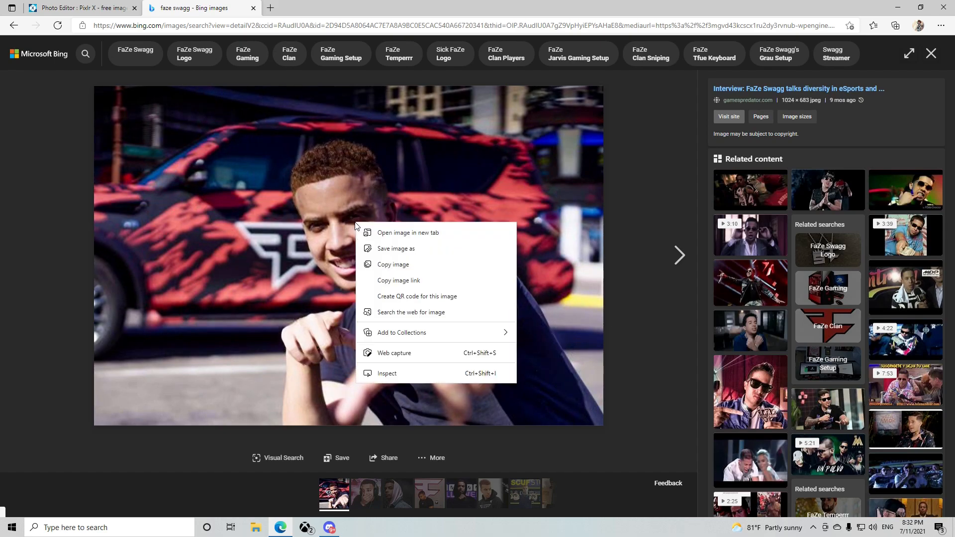
{"action": "left_click", "coordinate": [405, 261]}
Switch back to Pixlr X and paste the copied photo as a layer above the background image
{"action": "left_click", "coordinate": [81, 5]}
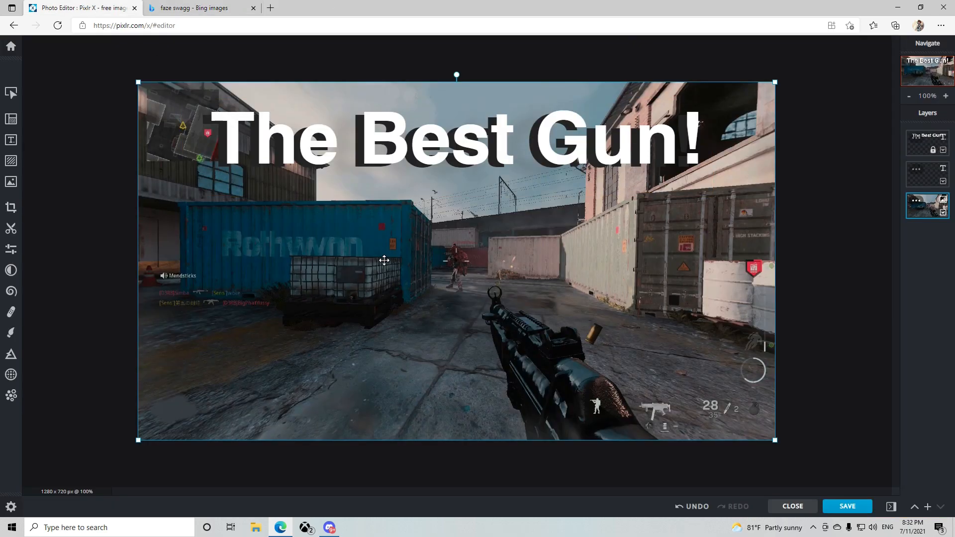
{"action": "key", "text": "ctrl+v"}
{"action": "left_click_drag", "start_coordinate": [405, 276], "coordinate": [198, 246]}
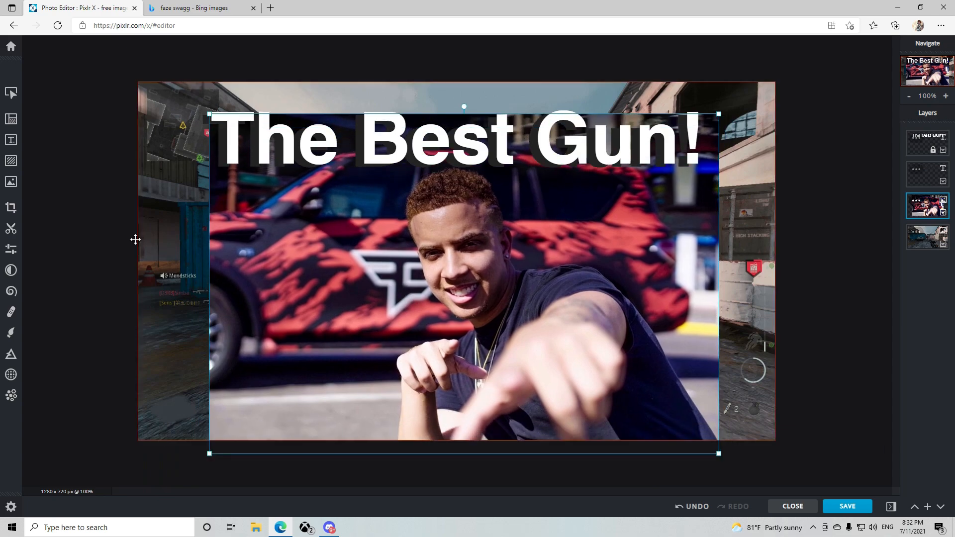
Remove dark areas of the car from the pasted photo with the magic wand cutout, undoing the last removal
{"action": "left_click", "coordinate": [11, 229]}
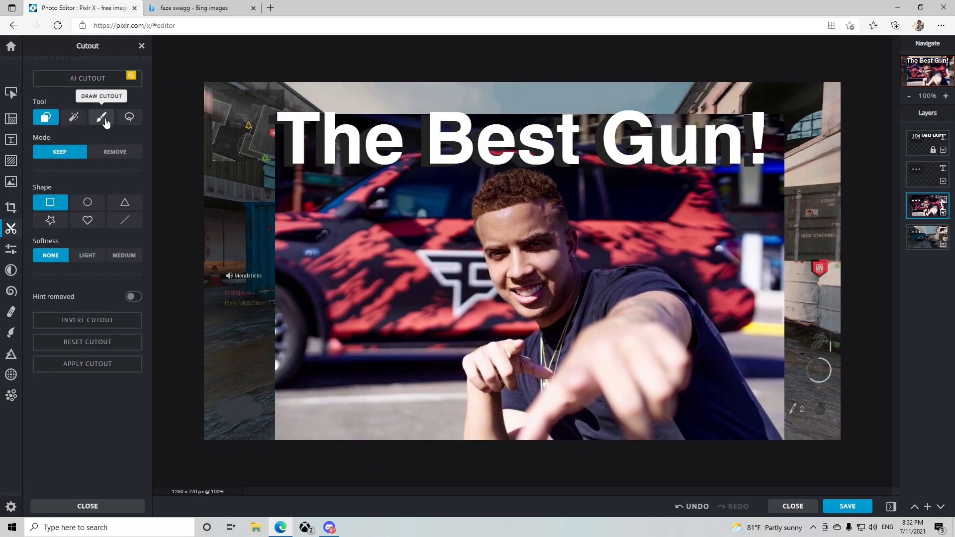
{"action": "left_click", "coordinate": [74, 117]}
{"action": "left_click", "coordinate": [383, 274]}
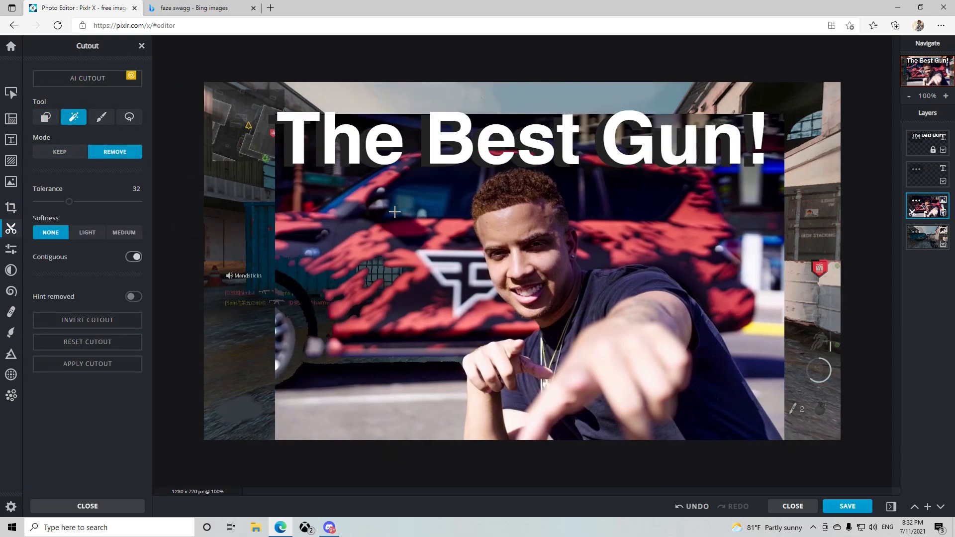
{"action": "left_click", "coordinate": [418, 240]}
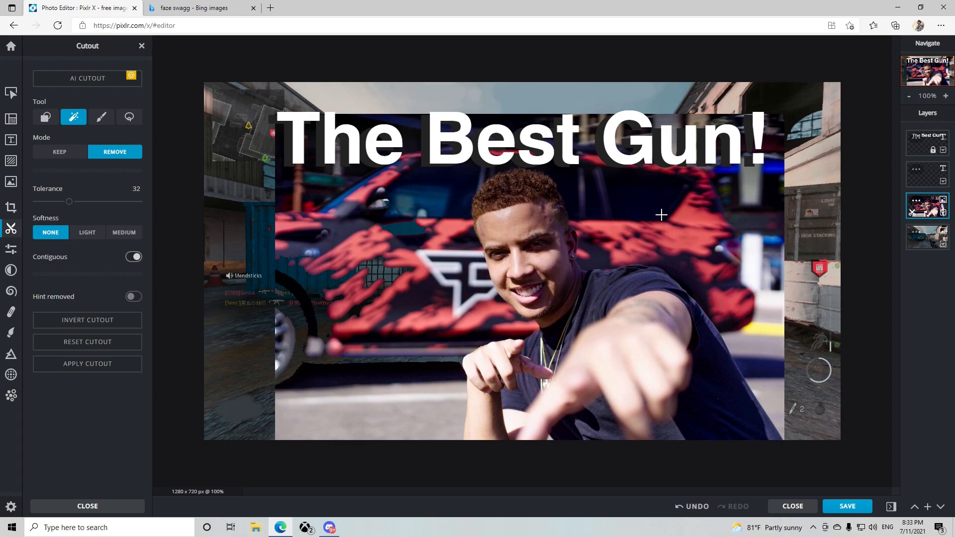
{"action": "left_click", "coordinate": [432, 184]}
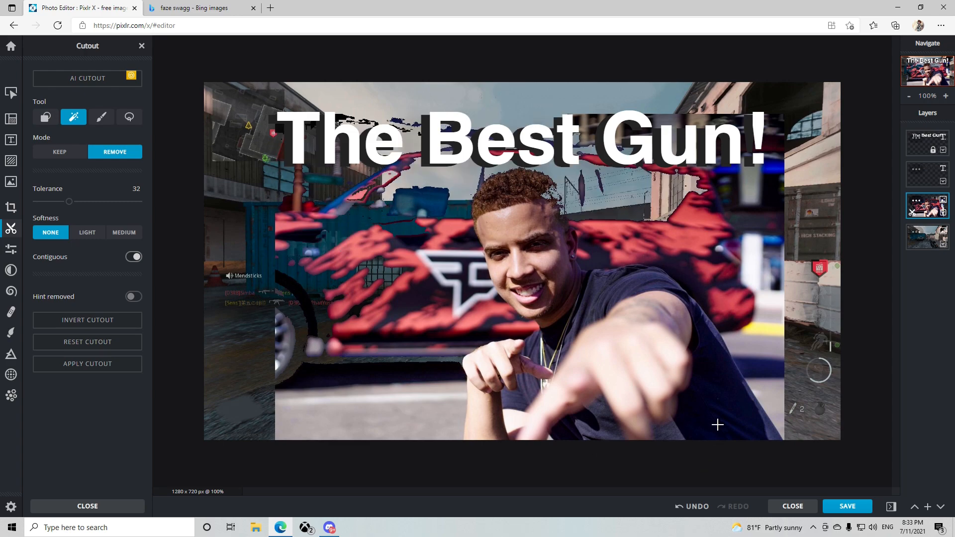
{"action": "left_click", "coordinate": [698, 508]}
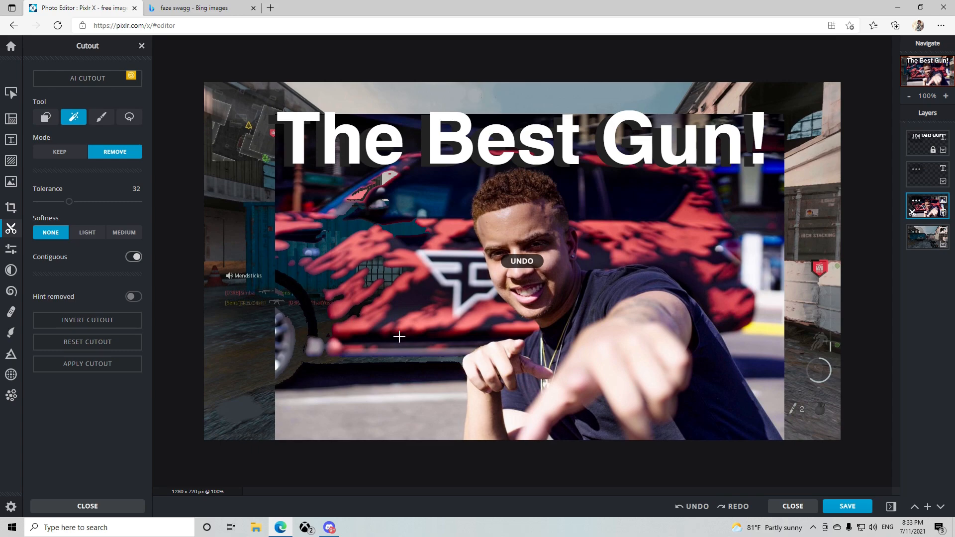
Remove parts of the car beside the man with the draw cutout brush at 50 px and 100% softness
{"action": "left_click", "coordinate": [104, 117]}
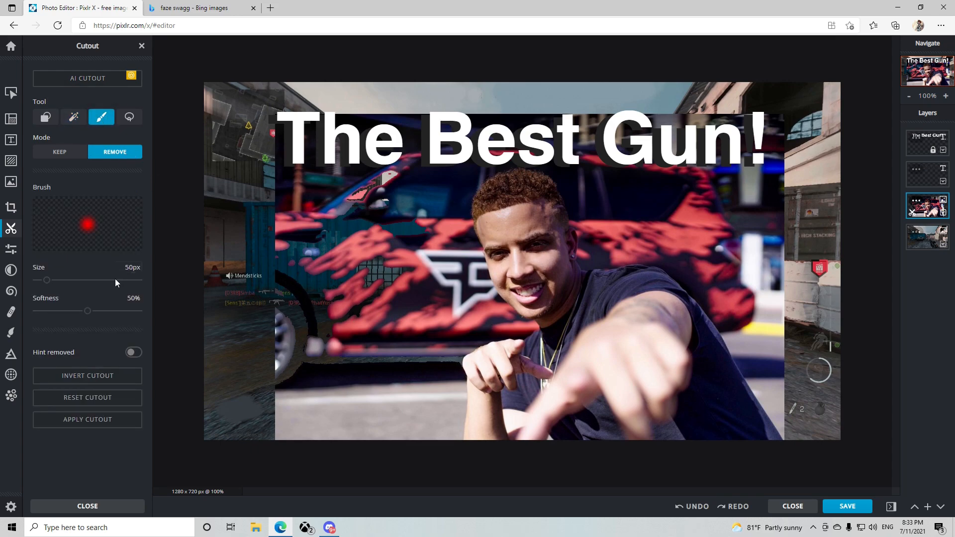
{"action": "mouse_move", "coordinate": [87, 312]}
{"action": "left_mouse_down"}
{"action": "mouse_move", "coordinate": [36, 312]}
{"action": "mouse_move", "coordinate": [140, 312]}
{"action": "left_mouse_up"}
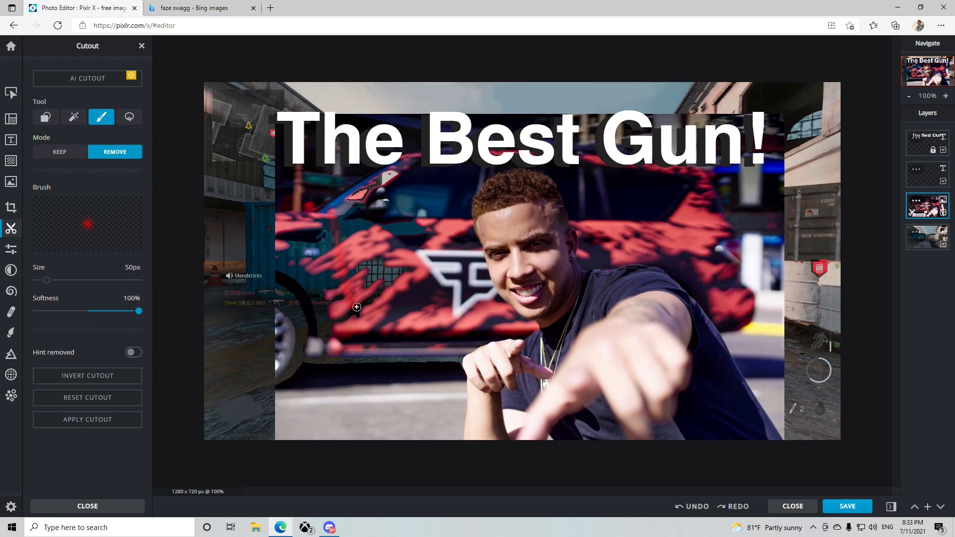
{"action": "left_click_drag", "start_coordinate": [355, 307], "coordinate": [353, 223]}
{"action": "mouse_move", "coordinate": [455, 221]}
{"action": "left_mouse_down"}
{"action": "mouse_move", "coordinate": [455, 289]}
{"action": "mouse_move", "coordinate": [445, 189]}
{"action": "mouse_move", "coordinate": [437, 305]}
{"action": "mouse_move", "coordinate": [429, 212]}
{"action": "mouse_move", "coordinate": [420, 279]}
{"action": "left_mouse_up"}
Set the cutout brush to 213 px with 0% softness and remove the car and street around the man
{"action": "left_click_drag", "start_coordinate": [141, 312], "coordinate": [36, 312]}
{"action": "left_click_drag", "start_coordinate": [47, 280], "coordinate": [79, 280]}
{"action": "mouse_move", "coordinate": [293, 119]}
{"action": "left_mouse_down"}
{"action": "mouse_move", "coordinate": [318, 453]}
{"action": "mouse_move", "coordinate": [354, 141]}
{"action": "mouse_move", "coordinate": [343, 465]}
{"action": "mouse_move", "coordinate": [352, 204]}
{"action": "mouse_move", "coordinate": [372, 176]}
{"action": "mouse_move", "coordinate": [356, 343]}
{"action": "mouse_move", "coordinate": [400, 85]}
{"action": "mouse_move", "coordinate": [425, 97]}
{"action": "mouse_move", "coordinate": [410, 112]}
{"action": "mouse_move", "coordinate": [415, 119]}
{"action": "mouse_move", "coordinate": [563, 112]}
{"action": "mouse_move", "coordinate": [653, 138]}
{"action": "mouse_move", "coordinate": [829, 241]}
{"action": "mouse_move", "coordinate": [656, 221]}
{"action": "mouse_move", "coordinate": [584, 163]}
{"action": "mouse_move", "coordinate": [805, 252]}
{"action": "mouse_move", "coordinate": [733, 140]}
{"action": "mouse_move", "coordinate": [794, 216]}
{"action": "mouse_move", "coordinate": [774, 182]}
{"action": "mouse_move", "coordinate": [757, 197]}
{"action": "mouse_move", "coordinate": [810, 328]}
{"action": "mouse_move", "coordinate": [709, 229]}
{"action": "left_mouse_up"}
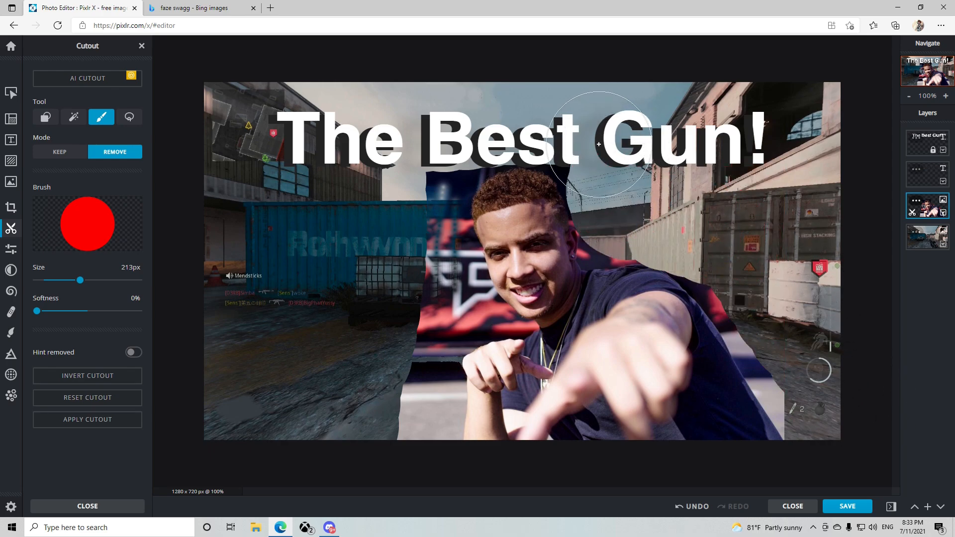
{"action": "mouse_move", "coordinate": [453, 150]}
{"action": "left_mouse_down"}
{"action": "mouse_move", "coordinate": [409, 181]}
{"action": "mouse_move", "coordinate": [424, 267]}
{"action": "mouse_move", "coordinate": [416, 305]}
{"action": "left_mouse_up"}
{"action": "mouse_move", "coordinate": [400, 381]}
{"action": "left_mouse_down"}
{"action": "mouse_move", "coordinate": [411, 418]}
{"action": "mouse_move", "coordinate": [418, 403]}
{"action": "left_mouse_up"}
{"action": "left_click_drag", "start_coordinate": [441, 309], "coordinate": [434, 273]}
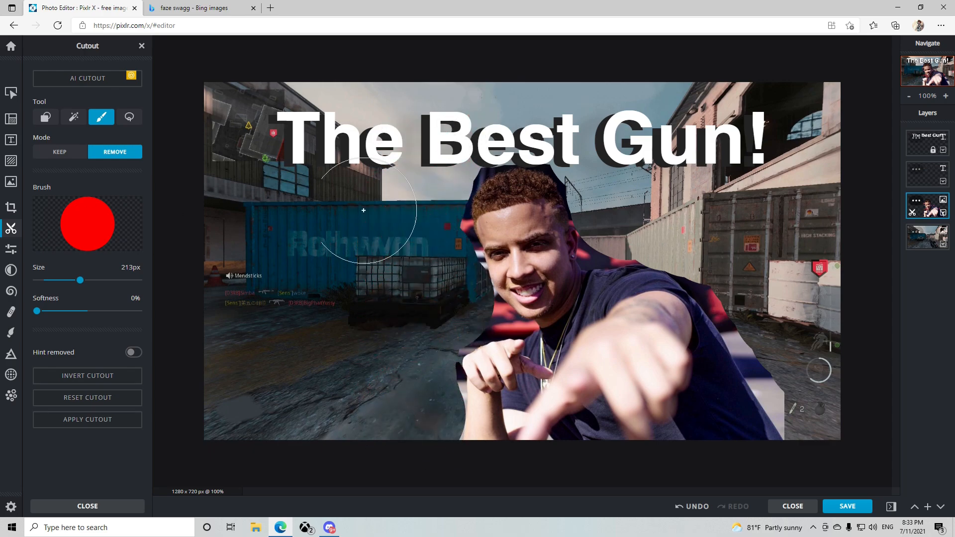
Move the cut-out man to the left side of the thumbnail and flip him horizontally
{"action": "left_click", "coordinate": [10, 93]}
{"action": "left_click_drag", "start_coordinate": [592, 316], "coordinate": [346, 299]}
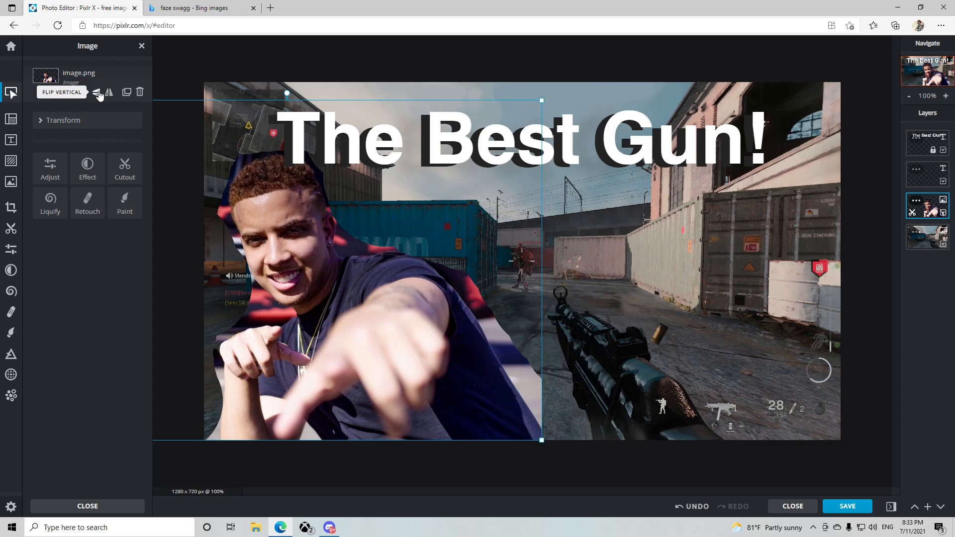
{"action": "left_click", "coordinate": [106, 93]}
{"action": "left_click", "coordinate": [106, 93]}
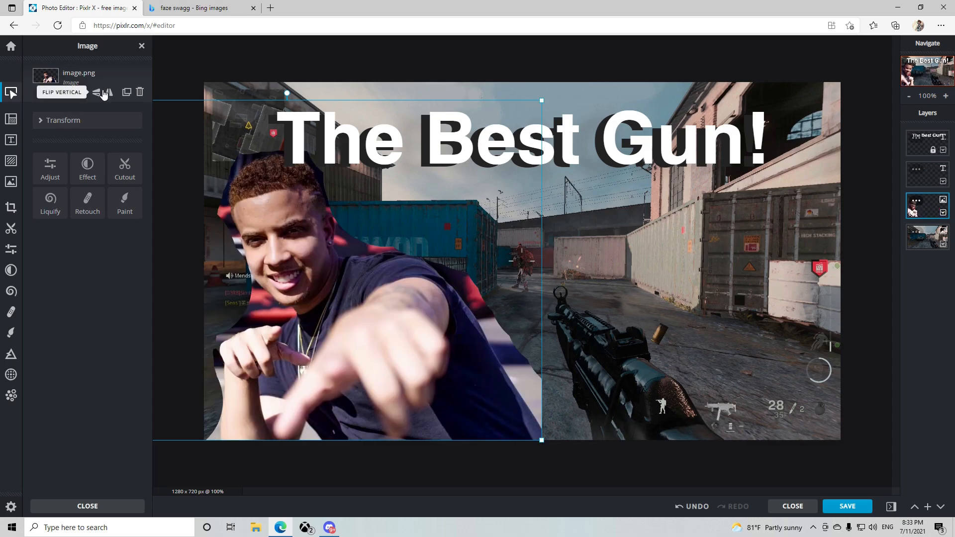
{"action": "left_click", "coordinate": [109, 93]}
Shrink the flipped man to less than half the thumbnail's width, place him in its lower-left corner and select the background image
{"action": "left_click_drag", "start_coordinate": [410, 273], "coordinate": [580, 274]}
{"action": "left_click_drag", "start_coordinate": [204, 100], "coordinate": [438, 257]}
{"action": "left_click_drag", "start_coordinate": [602, 340], "coordinate": [369, 340]}
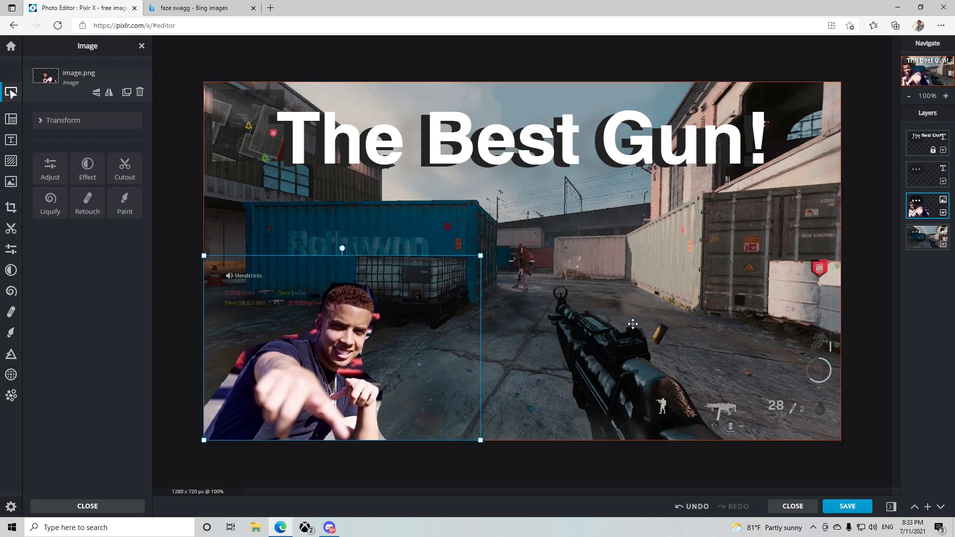
{"action": "left_click", "coordinate": [626, 294]}
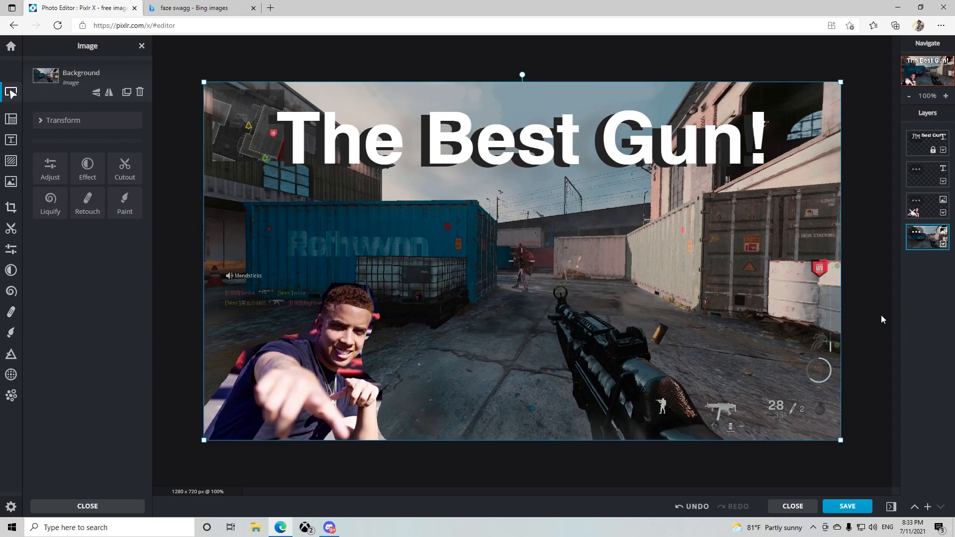